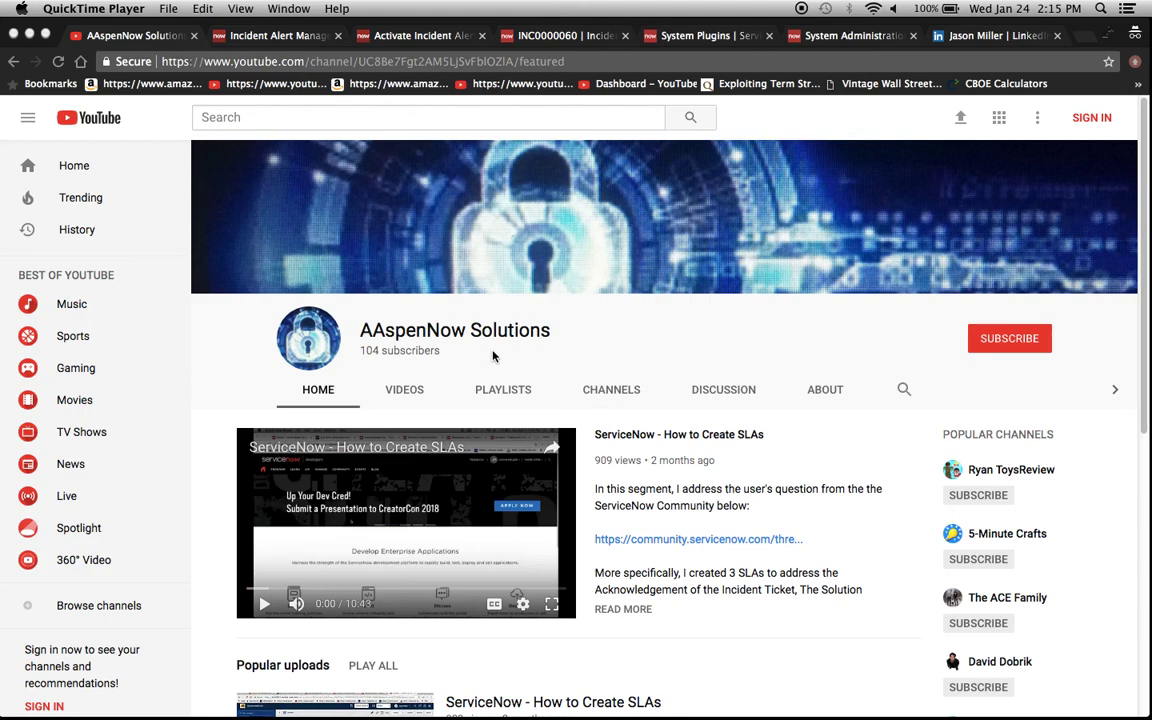
Show the created playlists of the AAspenNow Solutions YouTube channel
{"action": "left_click", "coordinate": [512, 392]}
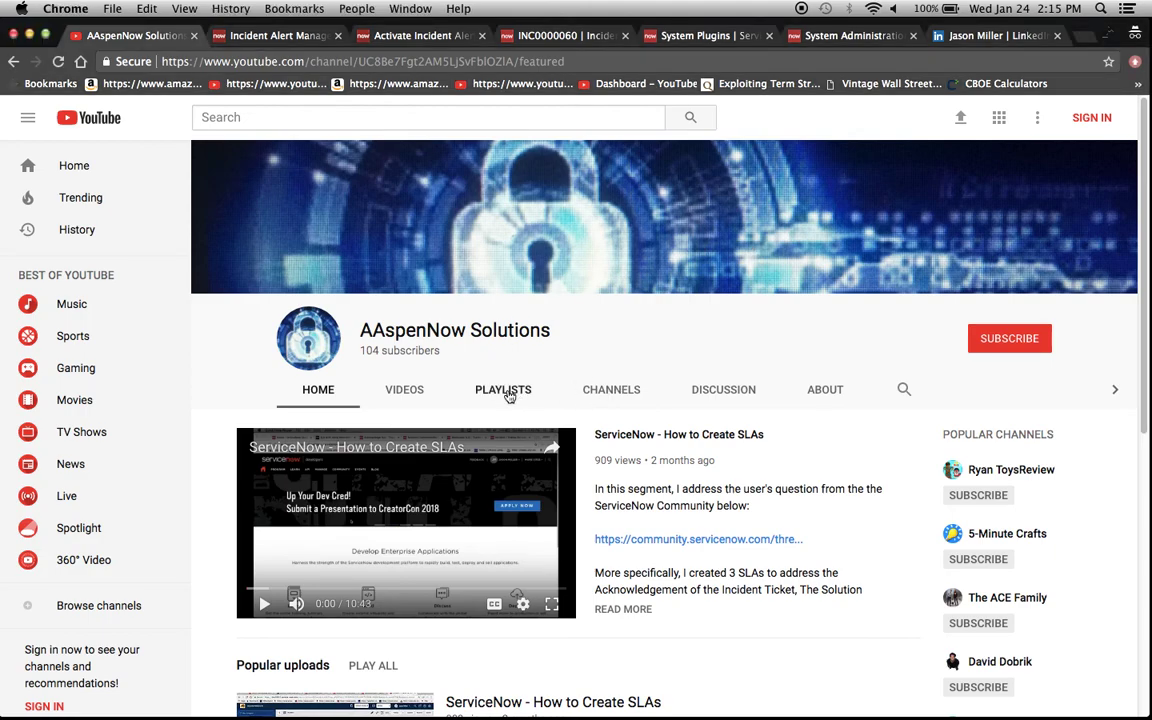
{"action": "left_click", "coordinate": [505, 391]}
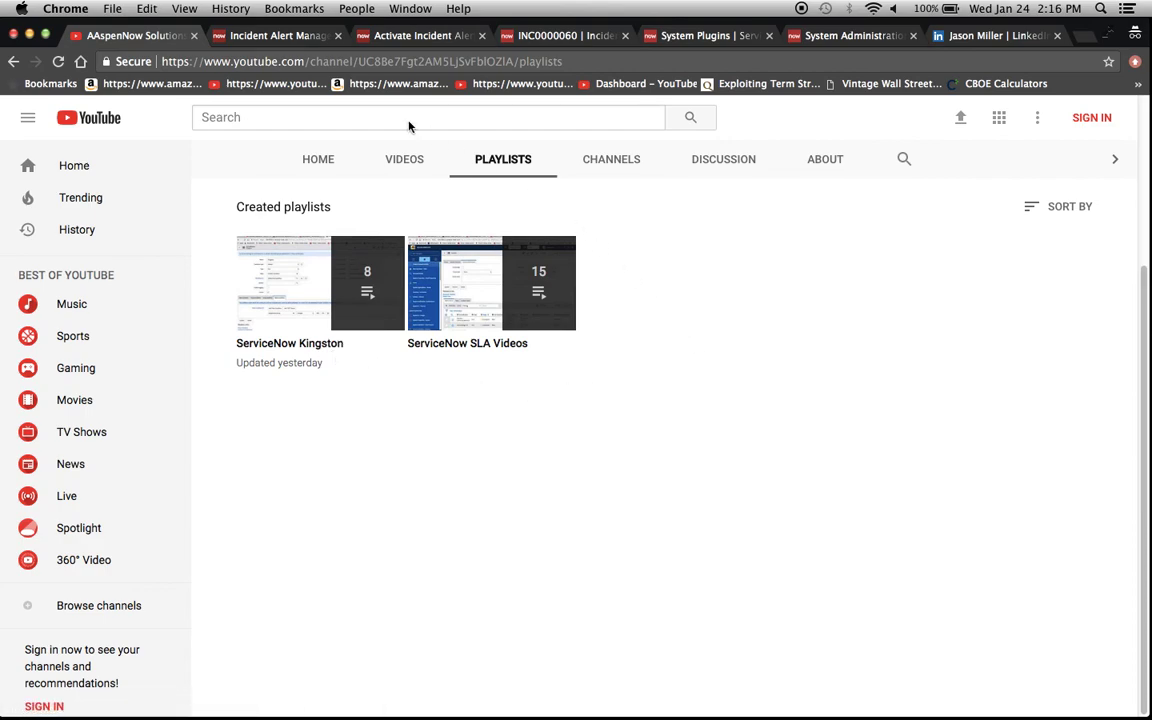
Switch to the ServiceNow documentation on Incident Alert Management features and read its capabilities and related topics
{"action": "left_click", "coordinate": [229, 36]}
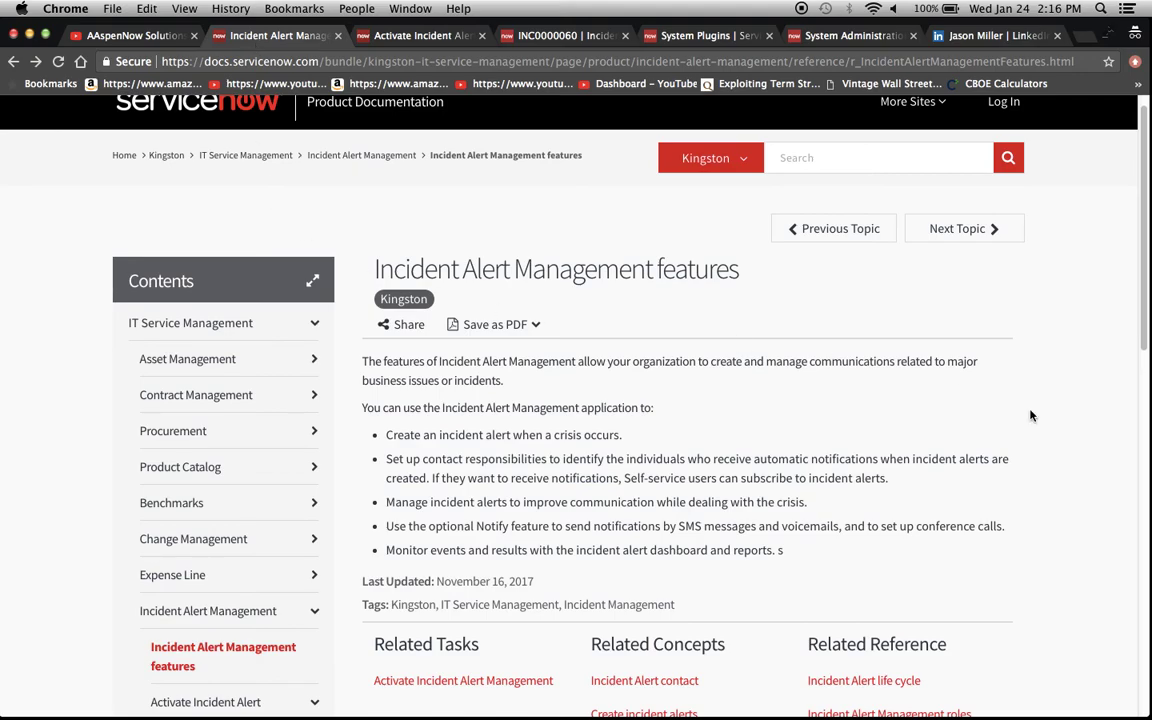
{"action": "scroll", "coordinate": [1031, 415], "scroll_direction": "down", "scroll_amount": 1}
{"action": "scroll", "coordinate": [1031, 415], "scroll_direction": "down", "scroll_amount": 3}
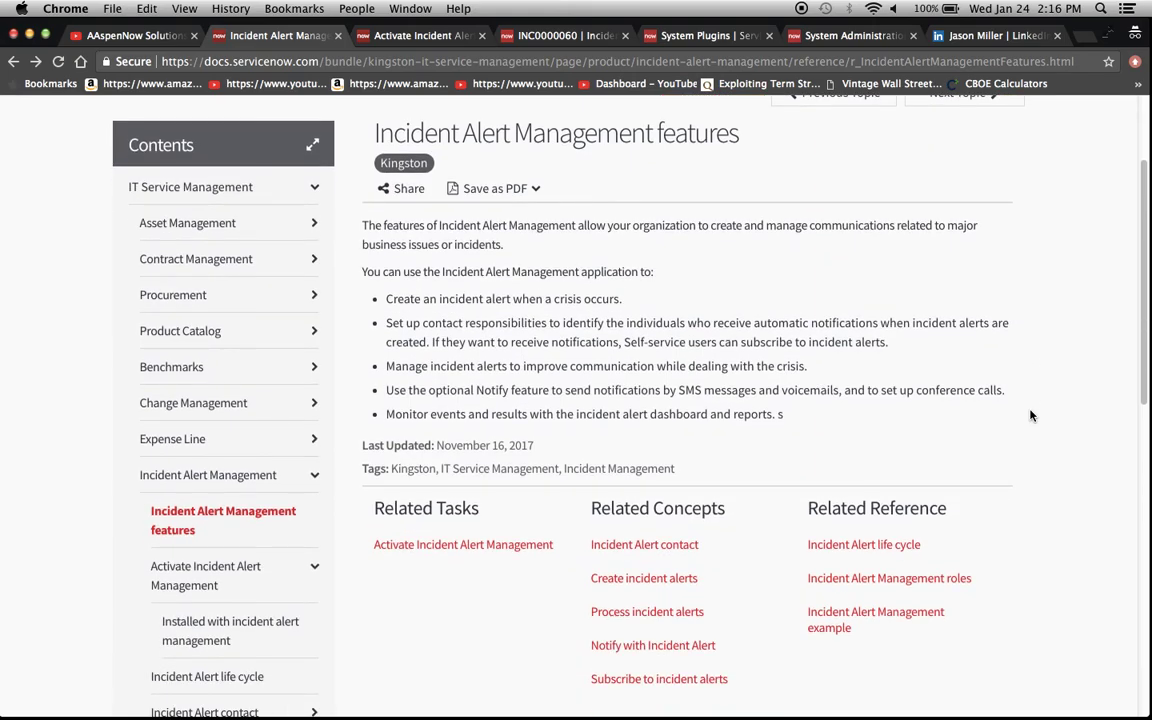
{"action": "scroll", "coordinate": [1031, 415], "scroll_direction": "up", "scroll_amount": 5}
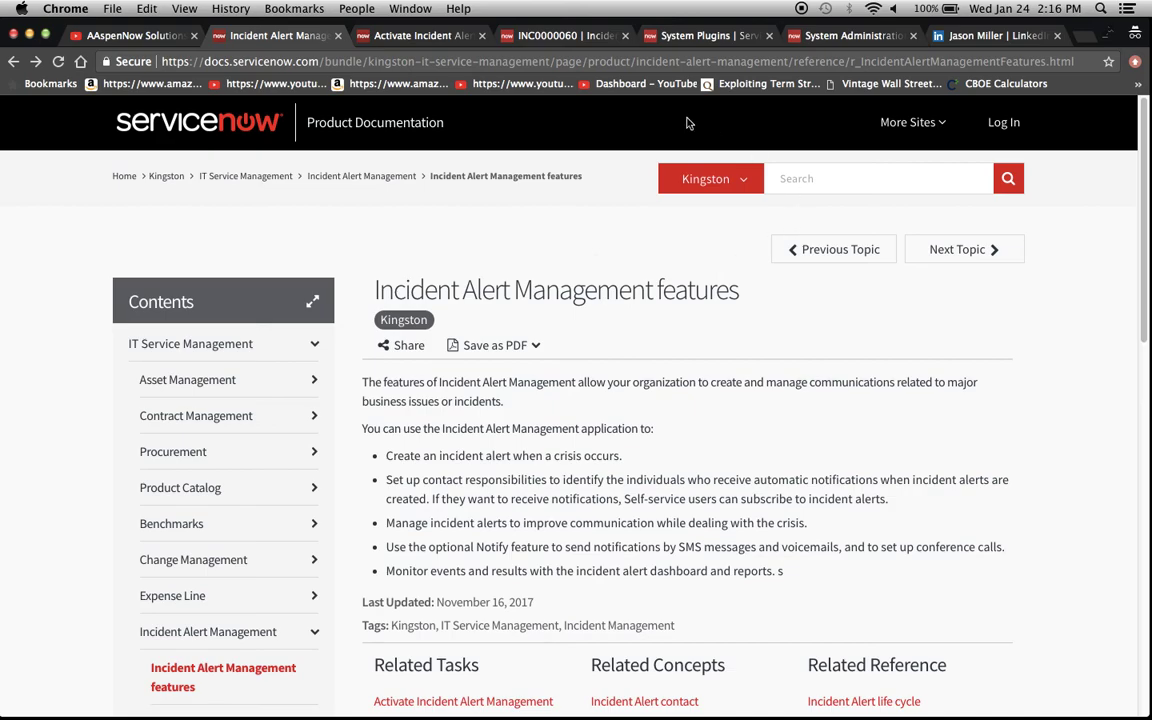
{"action": "scroll", "coordinate": [1049, 375], "scroll_direction": "down", "scroll_amount": 1}
{"action": "scroll", "coordinate": [1051, 375], "scroll_direction": "down", "scroll_amount": 5}
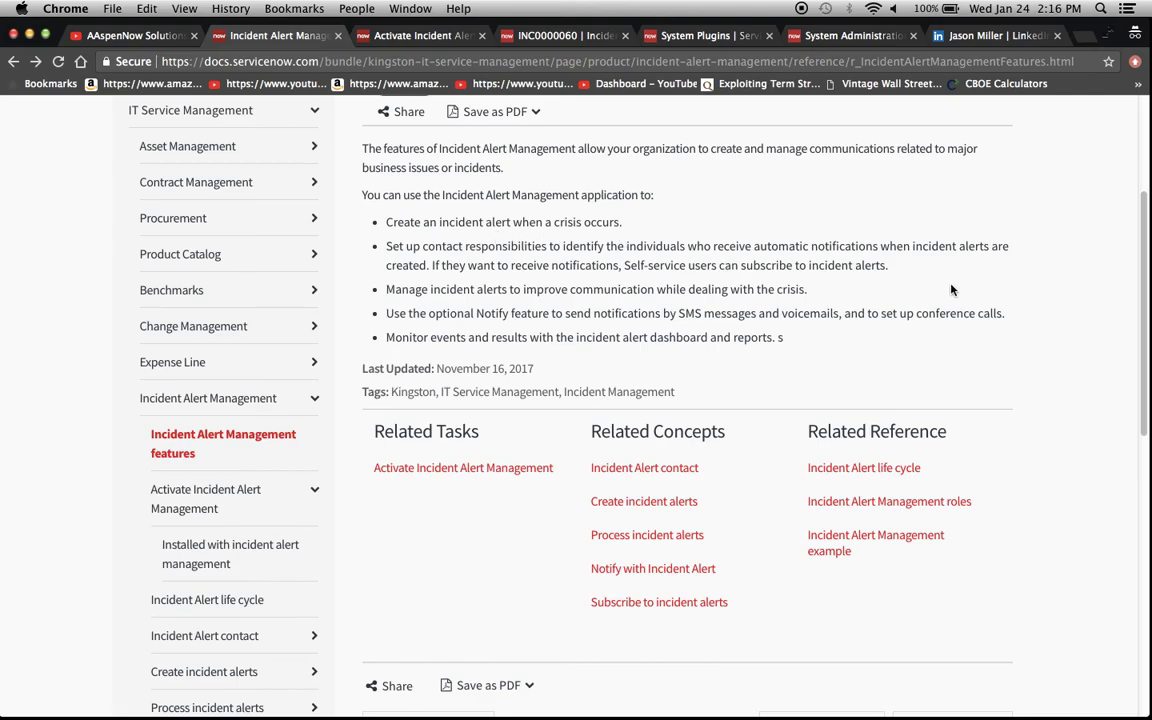
{"action": "scroll", "coordinate": [952, 290], "scroll_direction": "down", "scroll_amount": 1}
{"action": "scroll", "coordinate": [951, 289], "scroll_direction": "down", "scroll_amount": 5}
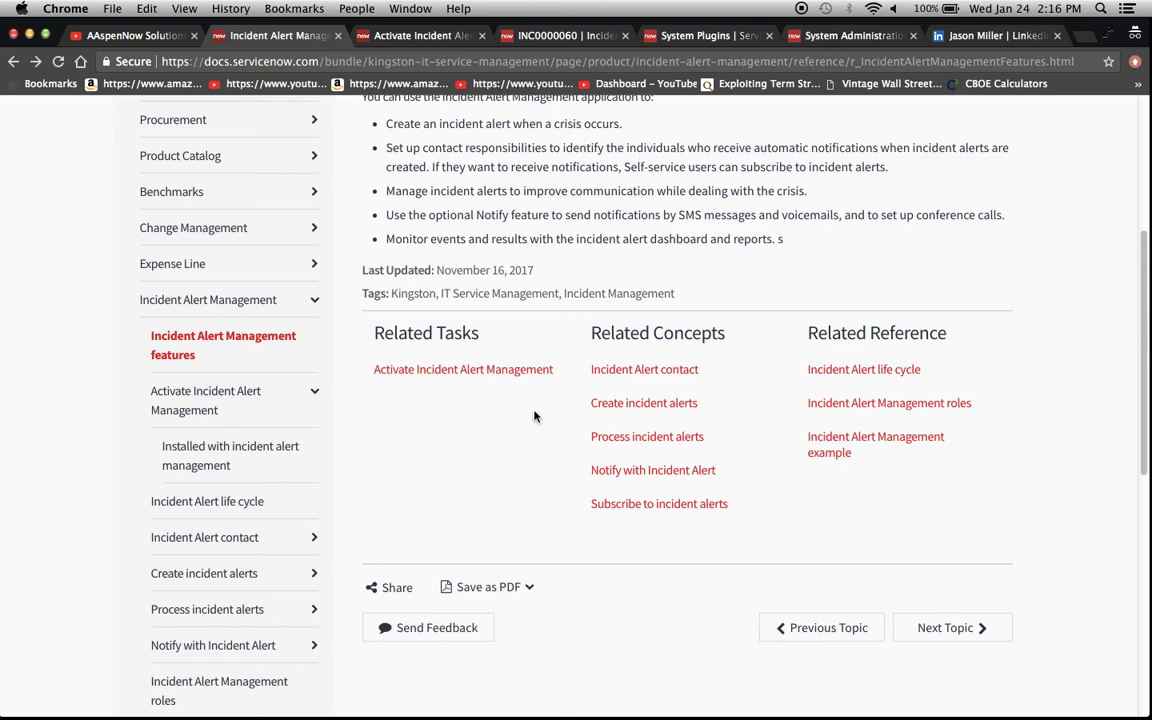
Read the Activate Incident Alert Management documentation for the plugin activation procedure
{"action": "left_click", "coordinate": [414, 36]}
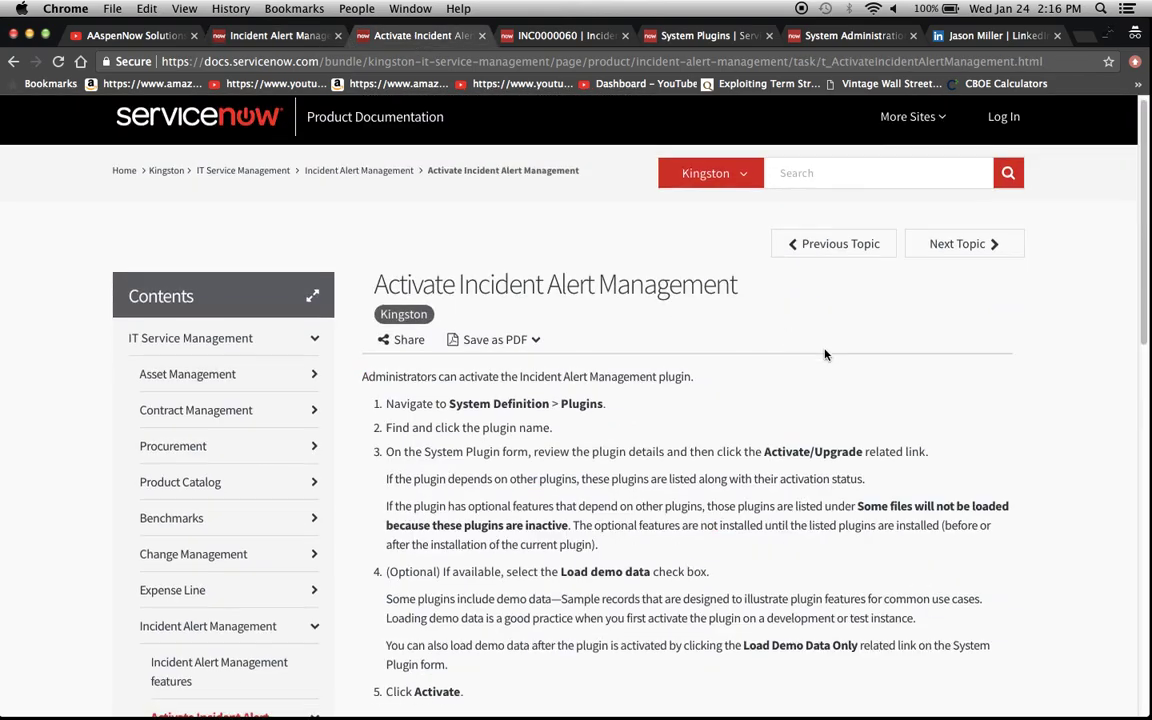
{"action": "scroll", "coordinate": [825, 354], "scroll_direction": "down", "scroll_amount": 2}
{"action": "scroll", "coordinate": [825, 350], "scroll_direction": "down", "scroll_amount": 3}
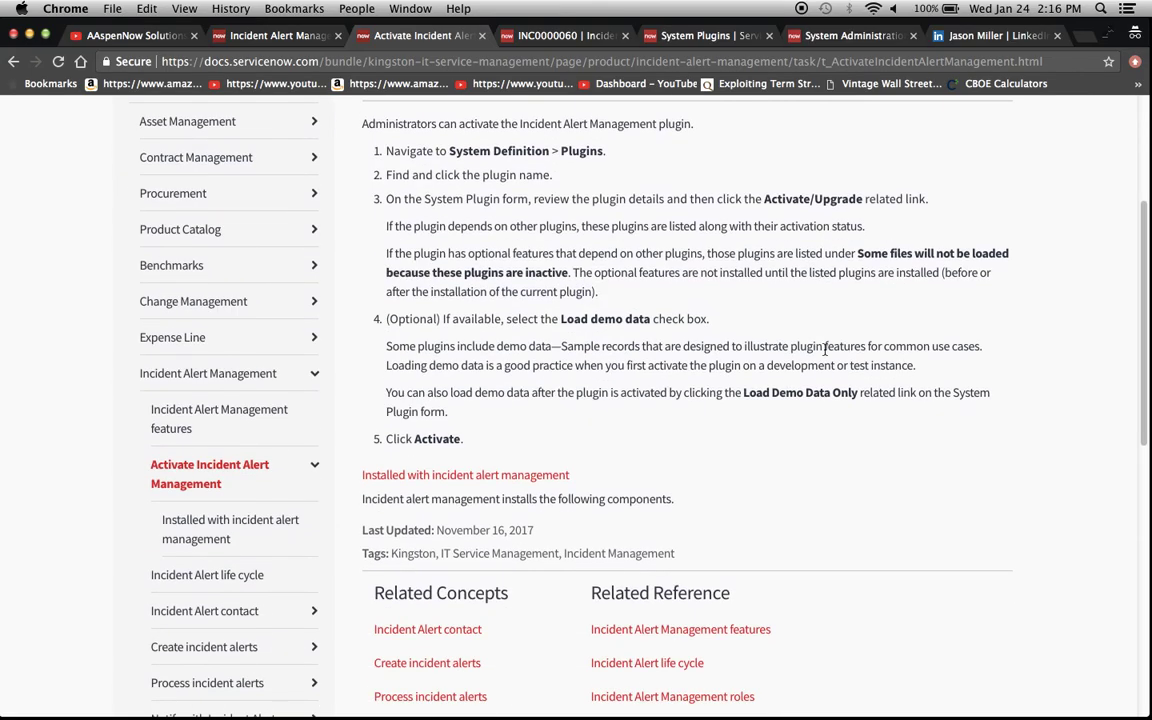
{"action": "scroll", "coordinate": [993, 434], "scroll_direction": "up", "scroll_amount": 1}
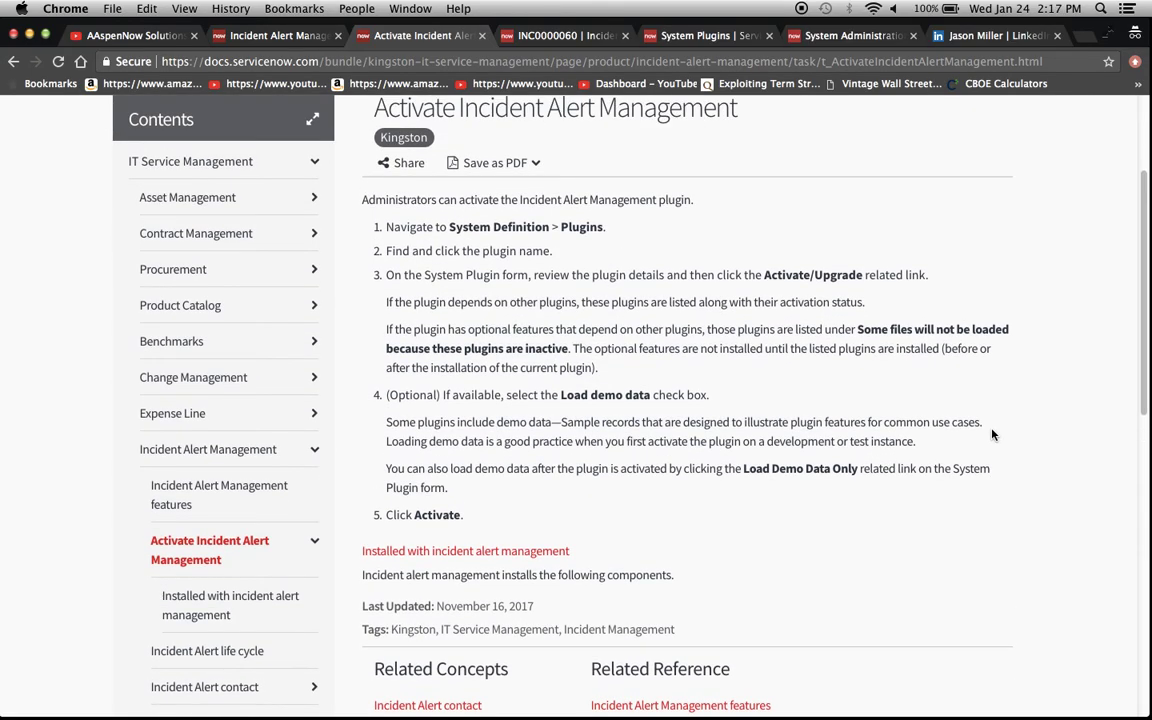
{"action": "scroll", "coordinate": [993, 434], "scroll_direction": "down", "scroll_amount": 2}
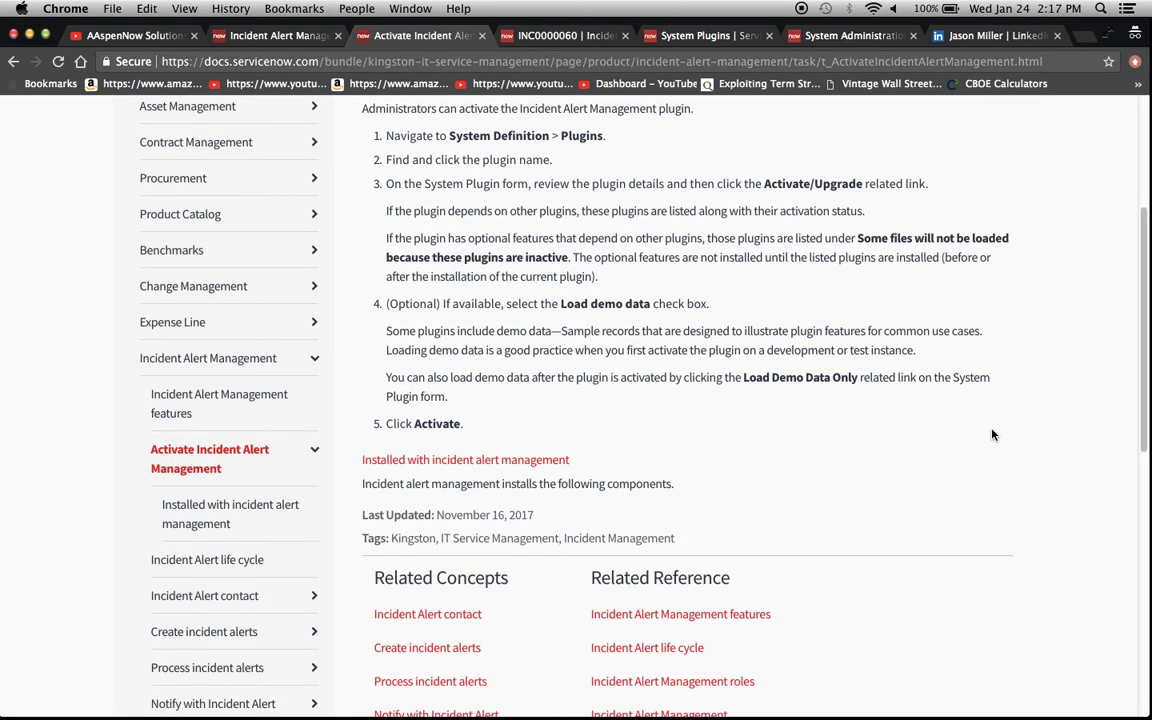
Open the "Installed with incident alert management" topic and review its tables, plugins and system properties
{"action": "left_click", "coordinate": [497, 460]}
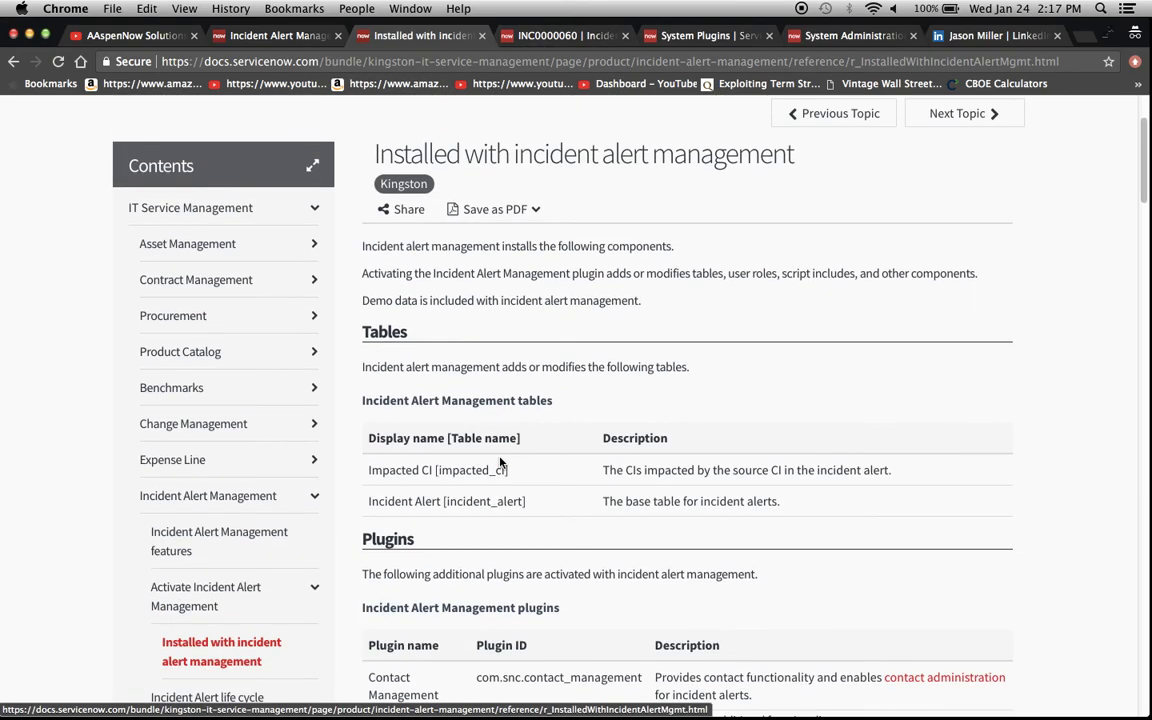
{"action": "scroll", "coordinate": [1074, 385], "scroll_direction": "down", "scroll_amount": 1}
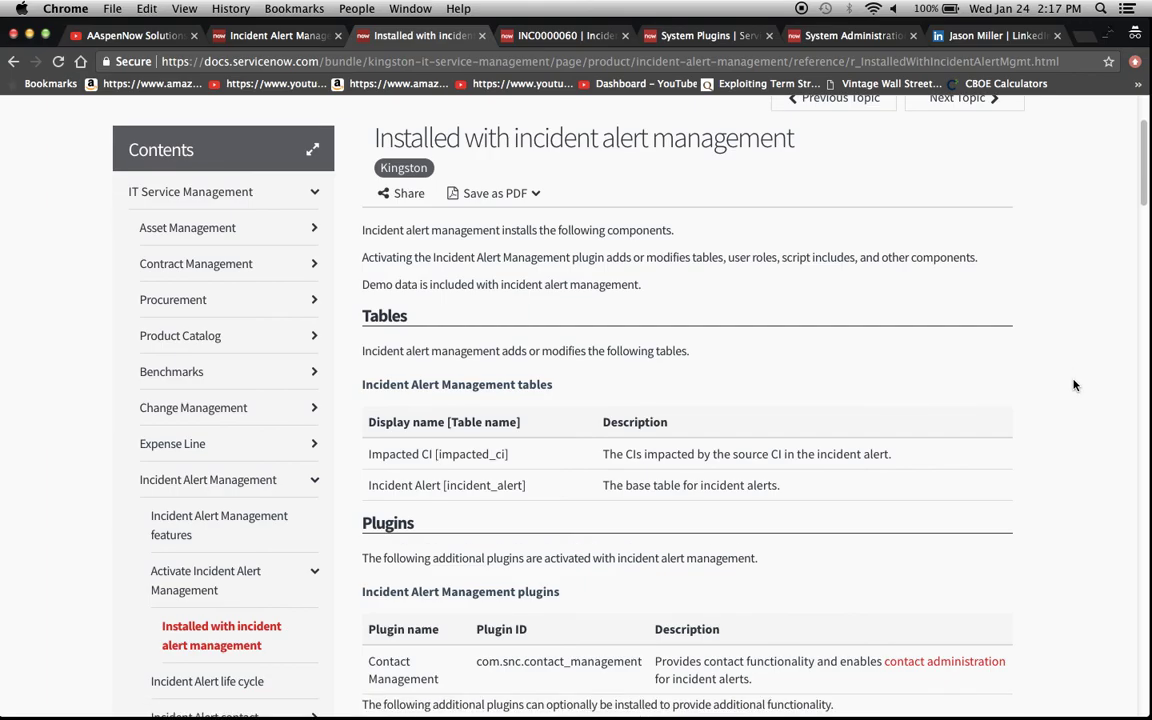
{"action": "scroll", "coordinate": [1074, 385], "scroll_direction": "down", "scroll_amount": 5}
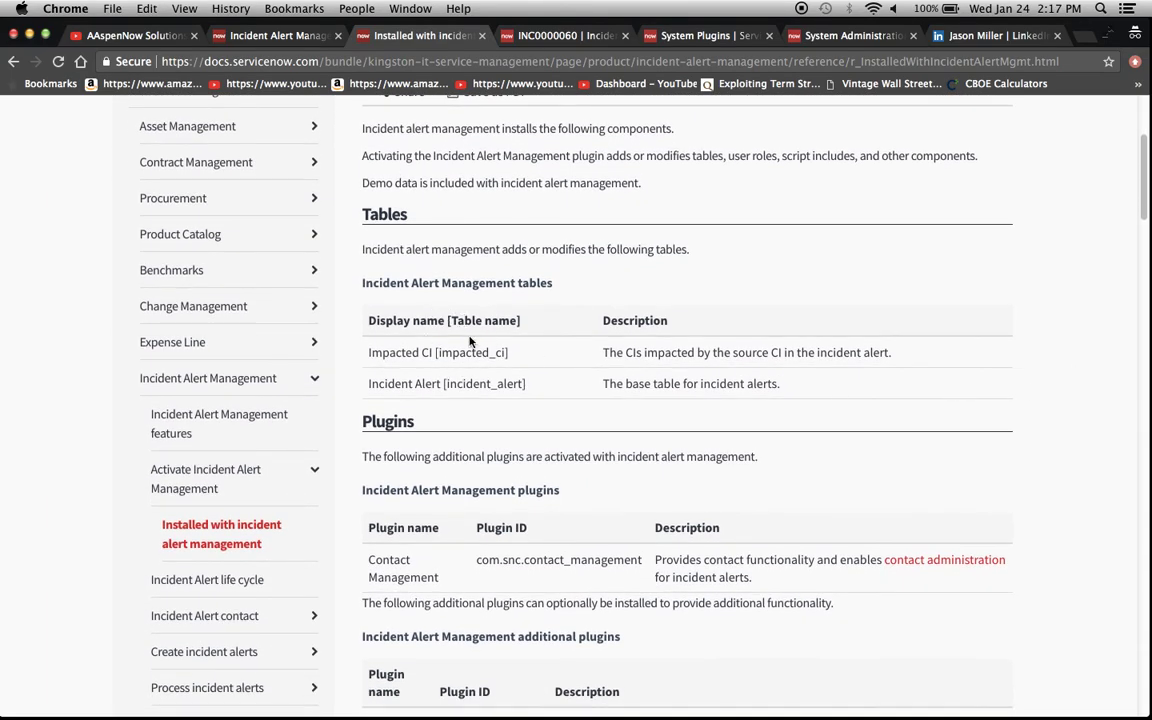
{"action": "scroll", "coordinate": [720, 447], "scroll_direction": "down", "scroll_amount": 3}
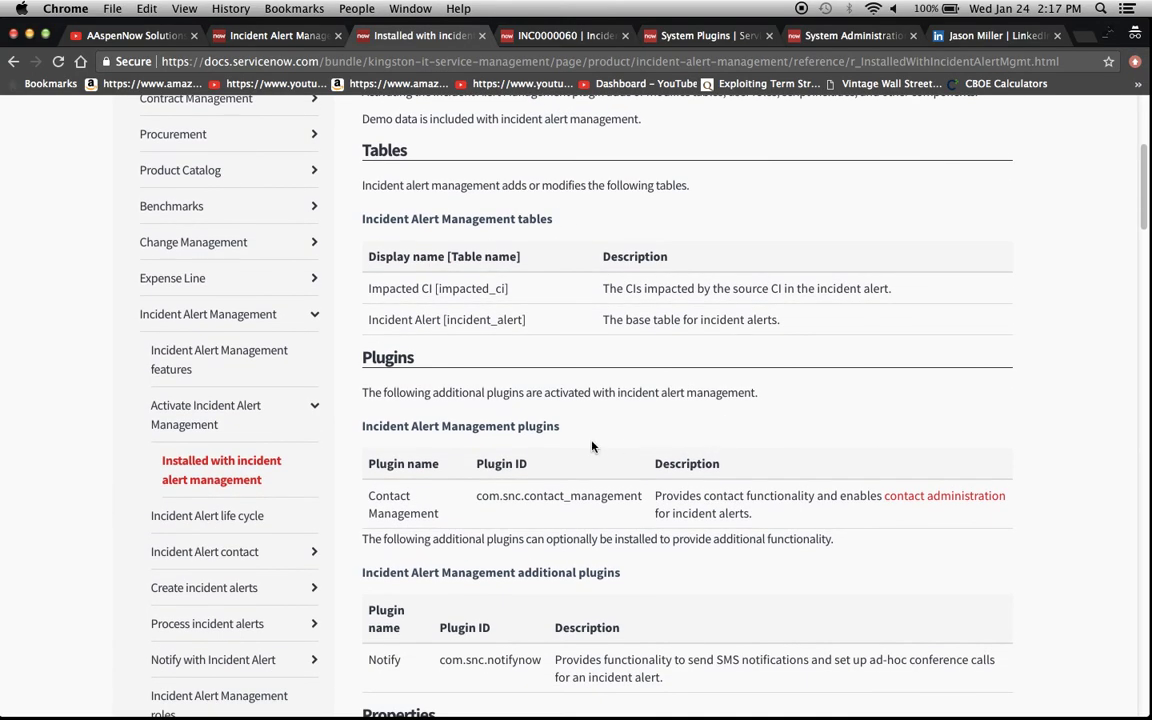
{"action": "scroll", "coordinate": [787, 531], "scroll_direction": "down", "scroll_amount": 5}
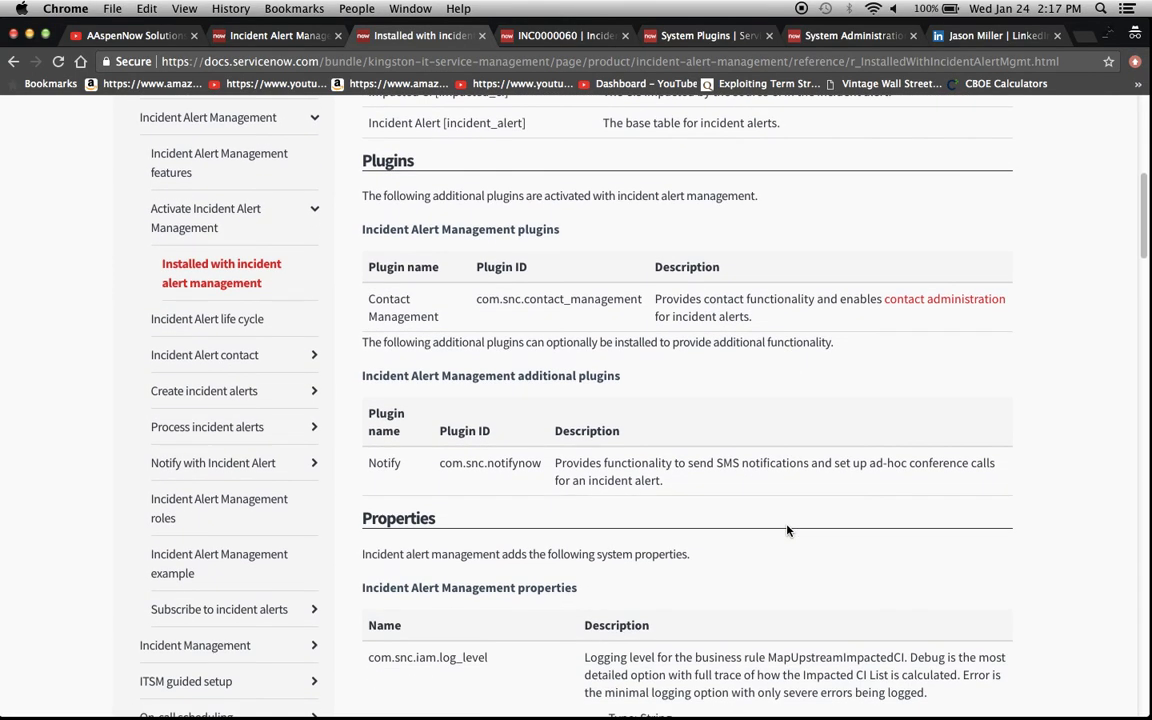
{"action": "scroll", "coordinate": [787, 531], "scroll_direction": "down", "scroll_amount": 8}
{"action": "scroll", "coordinate": [787, 531], "scroll_direction": "down", "scroll_amount": 4}
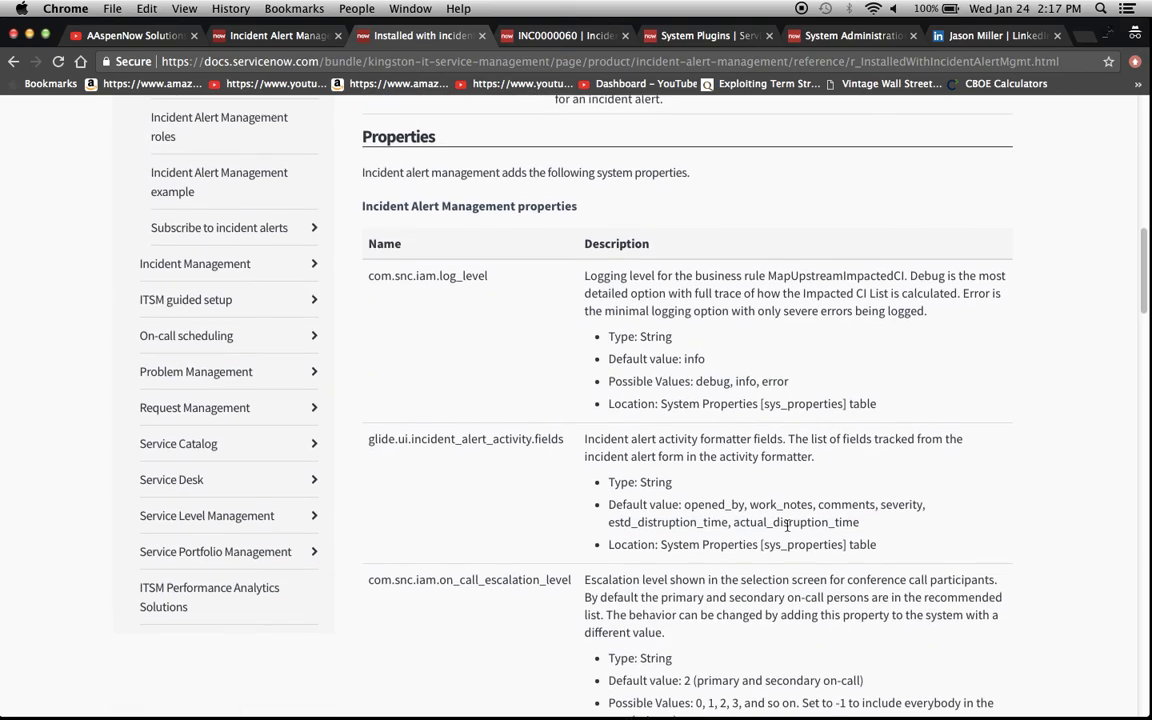
{"action": "scroll", "coordinate": [787, 525], "scroll_direction": "down", "scroll_amount": 1}
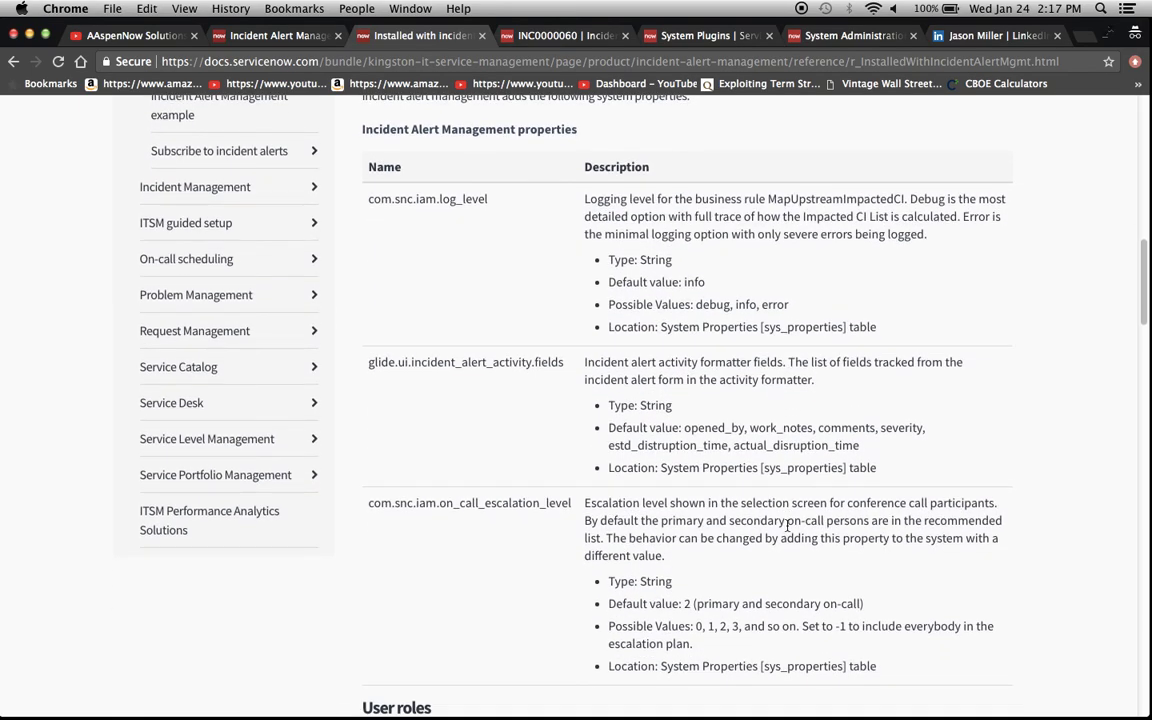
{"action": "scroll", "coordinate": [787, 524], "scroll_direction": "down", "scroll_amount": 4}
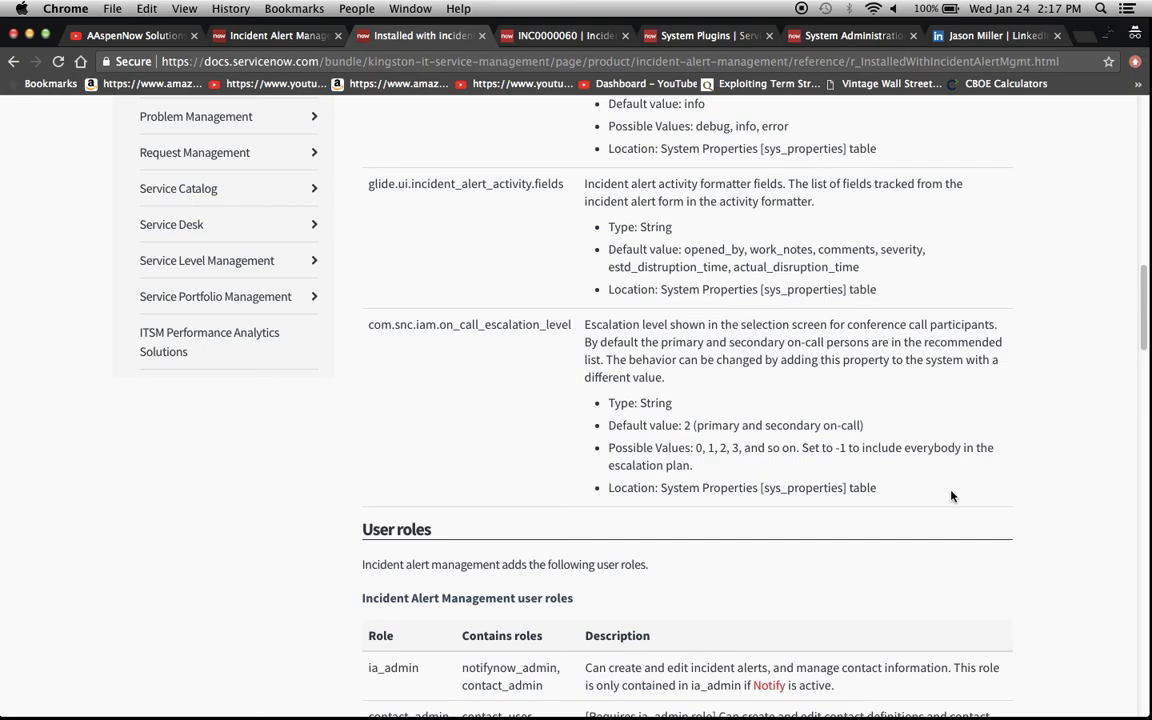
Review the installed user roles, UI actions, UI policies, script includes, client scripts and business rules in the same topic
{"action": "scroll", "coordinate": [855, 440], "scroll_direction": "down", "scroll_amount": 5}
{"action": "scroll", "coordinate": [955, 495], "scroll_direction": "down", "scroll_amount": 2}
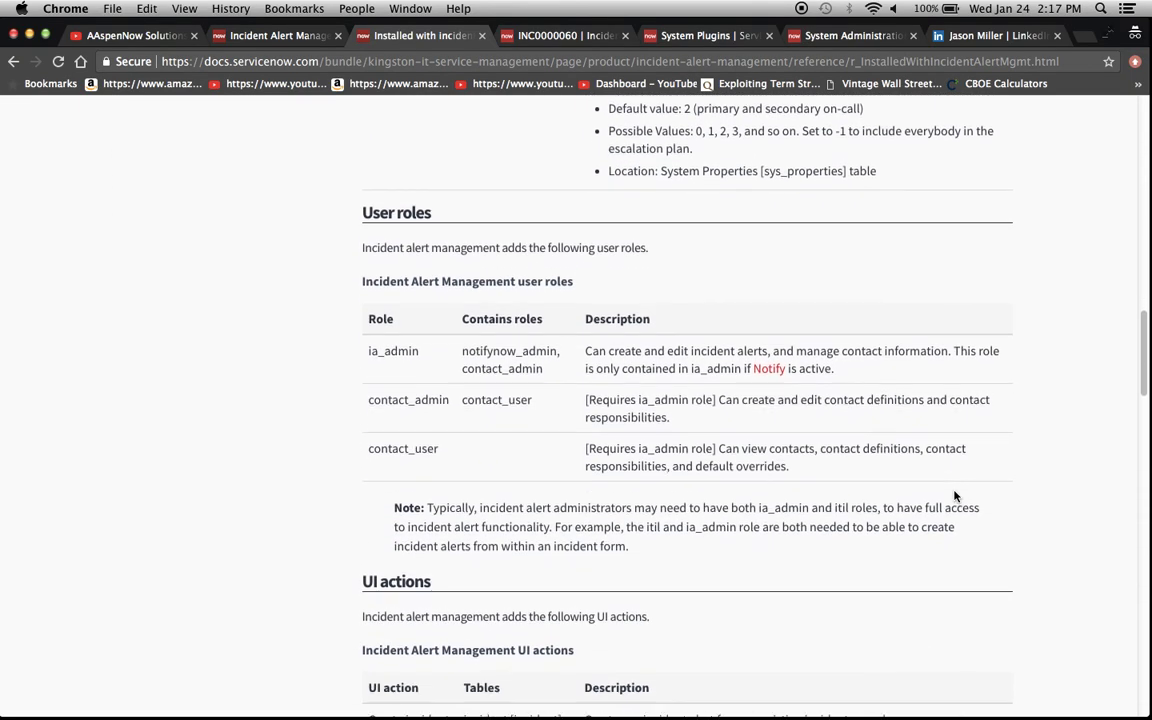
{"action": "scroll", "coordinate": [955, 495], "scroll_direction": "down", "scroll_amount": 8}
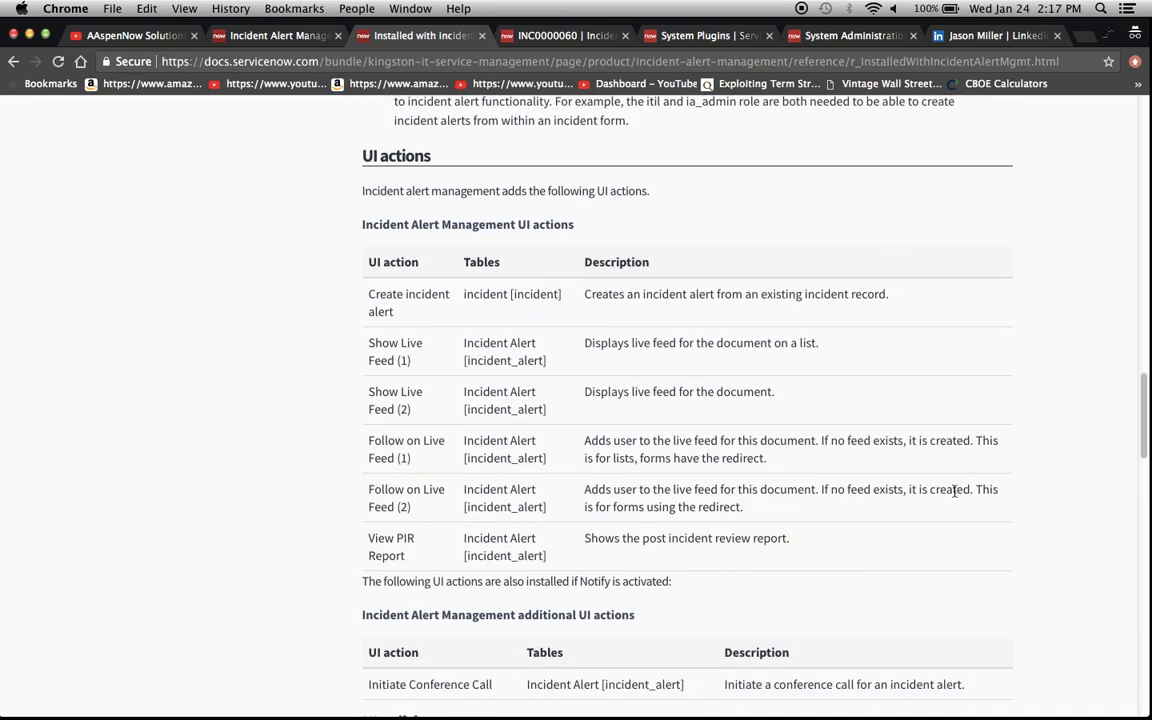
{"action": "scroll", "coordinate": [1065, 591], "scroll_direction": "down", "scroll_amount": 10}
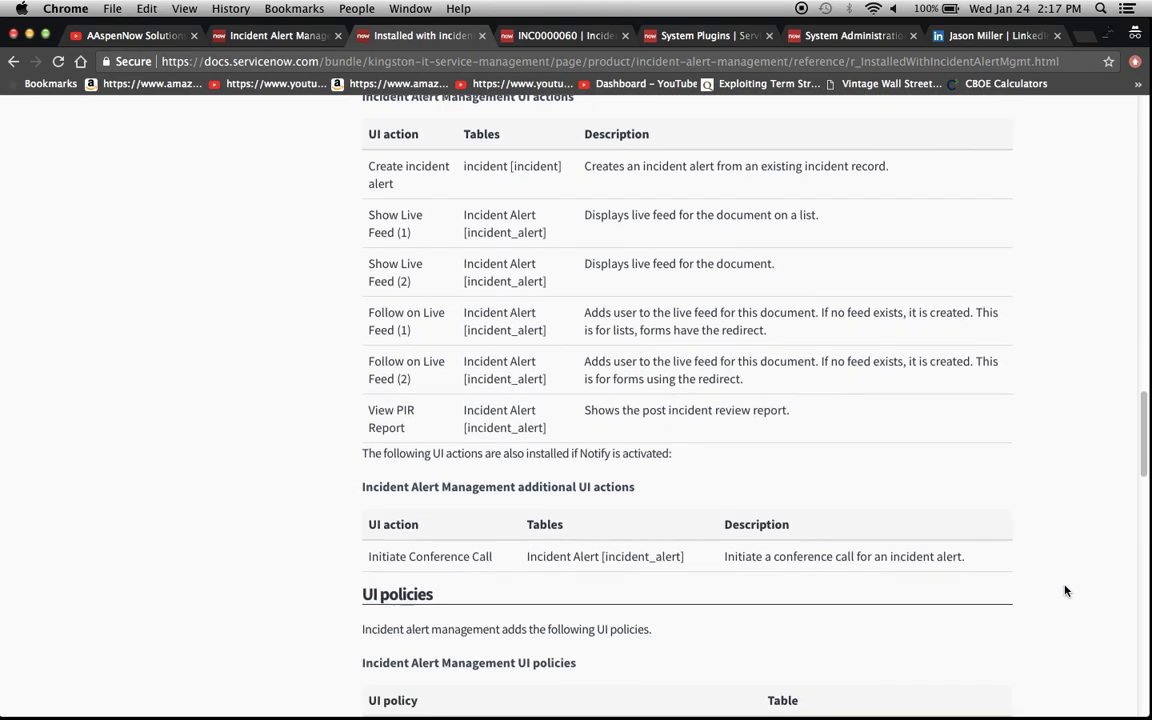
{"action": "scroll", "coordinate": [1065, 591], "scroll_direction": "down", "scroll_amount": 7}
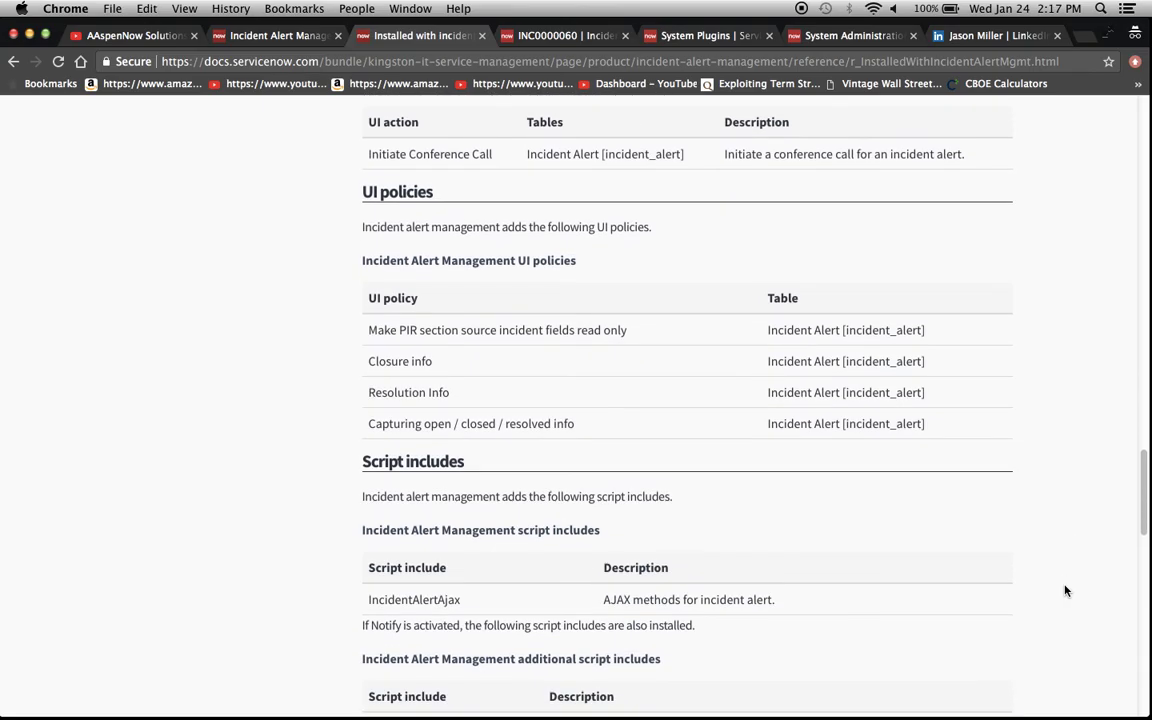
{"action": "scroll", "coordinate": [1065, 591], "scroll_direction": "down", "scroll_amount": 14}
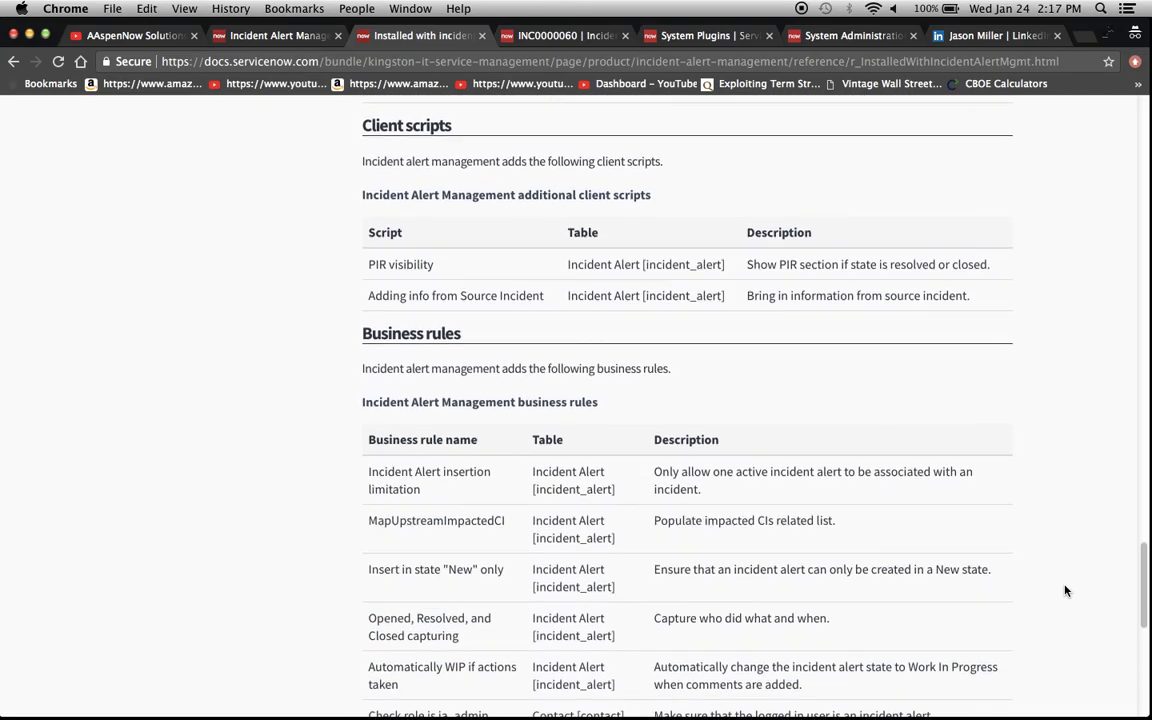
{"action": "scroll", "coordinate": [1046, 517], "scroll_direction": "down", "scroll_amount": 5}
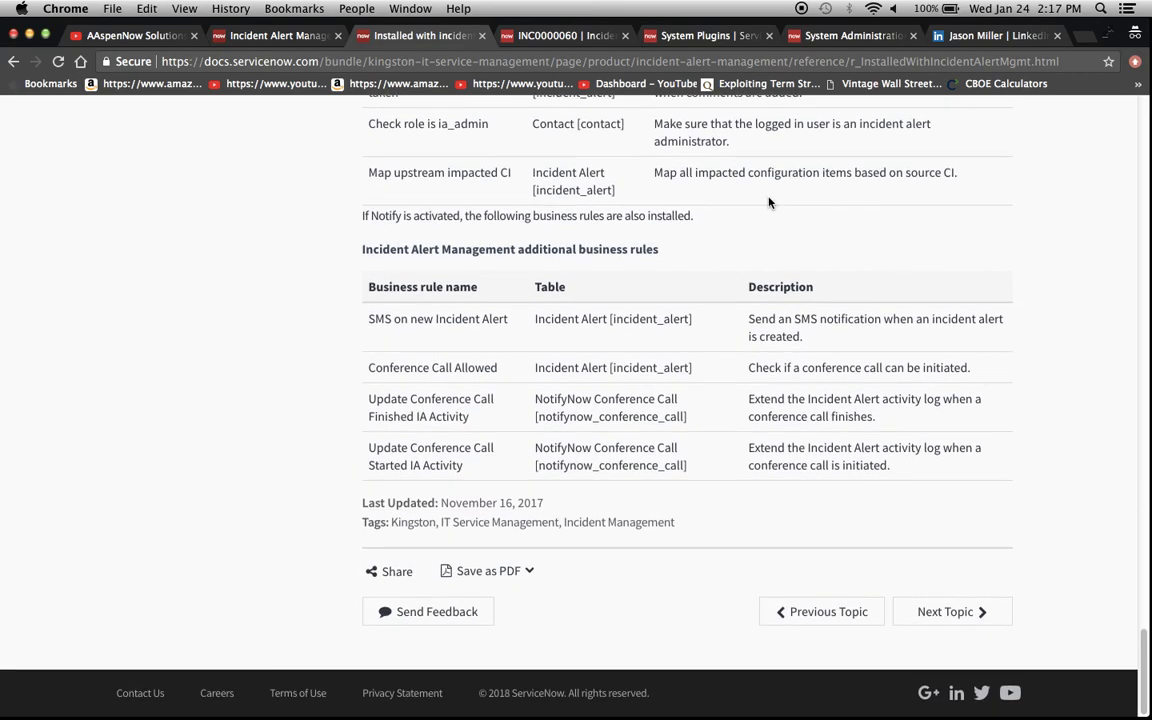
Switch to incident INC0000060 in the ServiceNow instance and examine its related links and related lists
{"action": "left_click", "coordinate": [571, 36]}
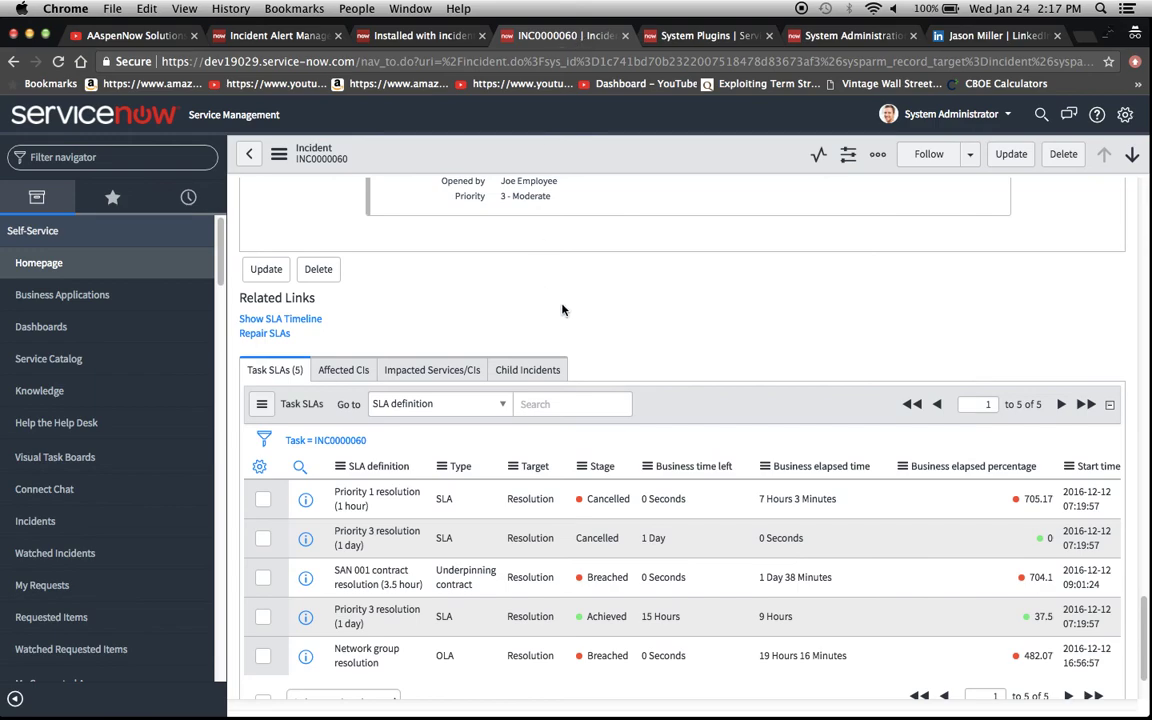
{"action": "scroll", "coordinate": [562, 310], "scroll_direction": "up", "scroll_amount": 1}
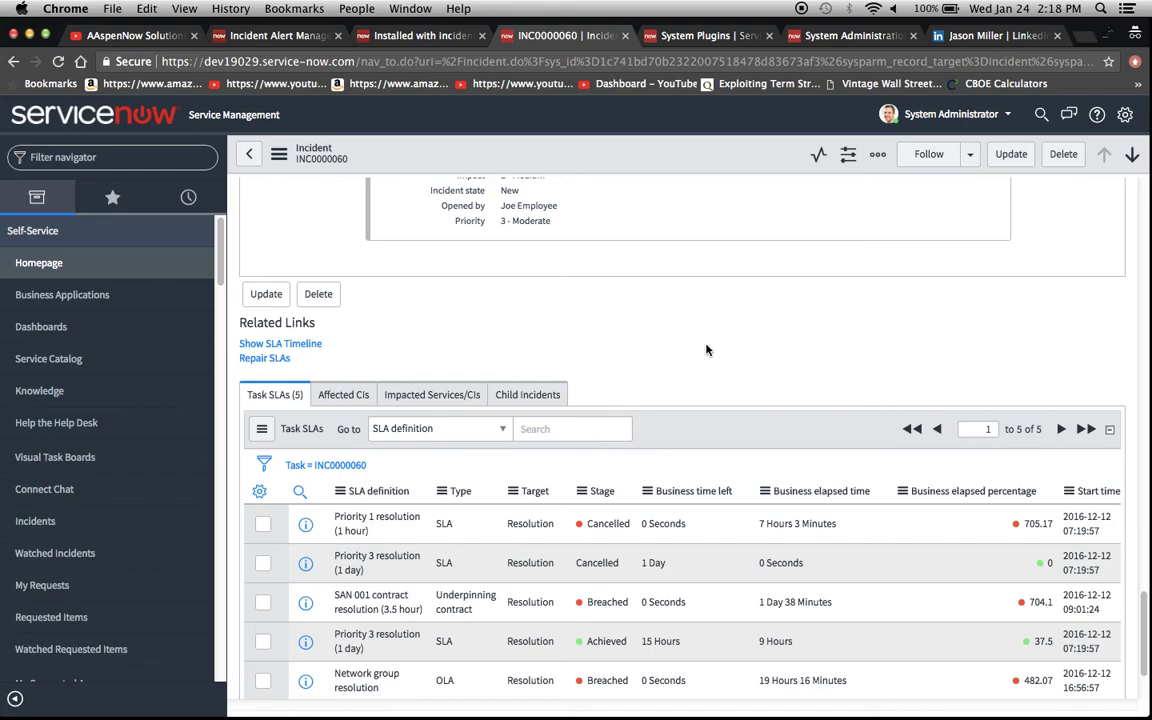
{"action": "scroll", "coordinate": [706, 349], "scroll_direction": "up", "scroll_amount": 1}
{"action": "scroll", "coordinate": [706, 349], "scroll_direction": "down", "scroll_amount": 1}
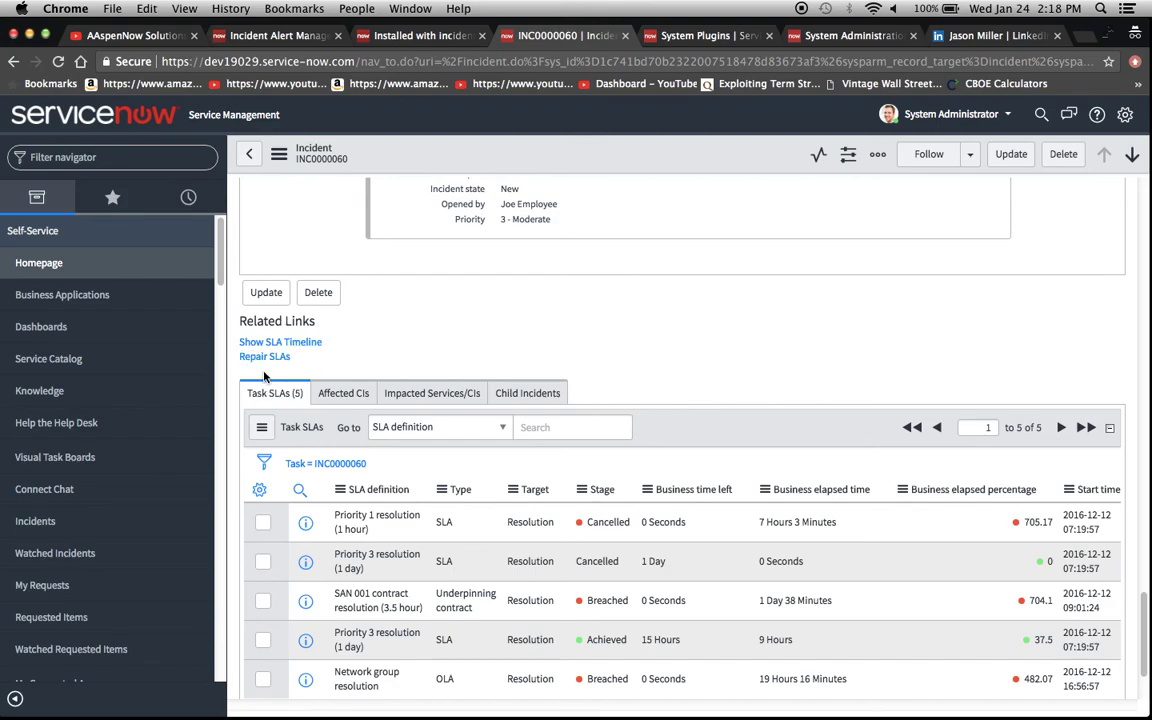
Switch to the System Plugins list and open the Incident Alert Management plugin record
{"action": "left_click", "coordinate": [702, 36]}
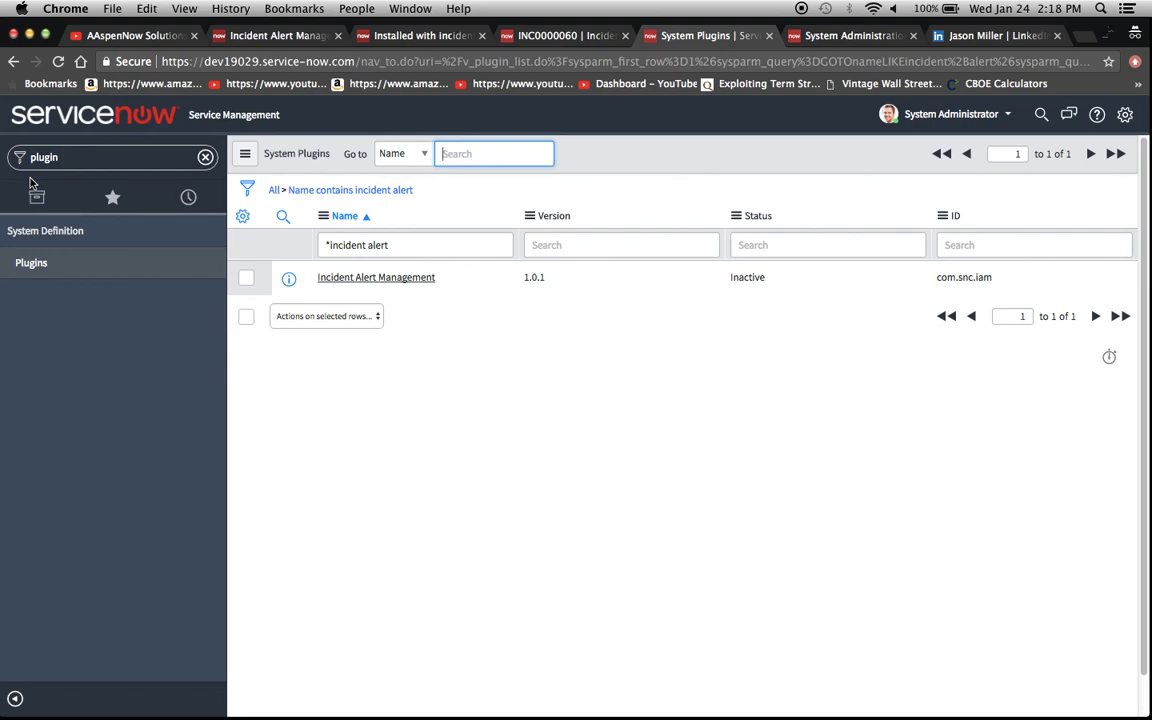
{"action": "left_click", "coordinate": [60, 155]}
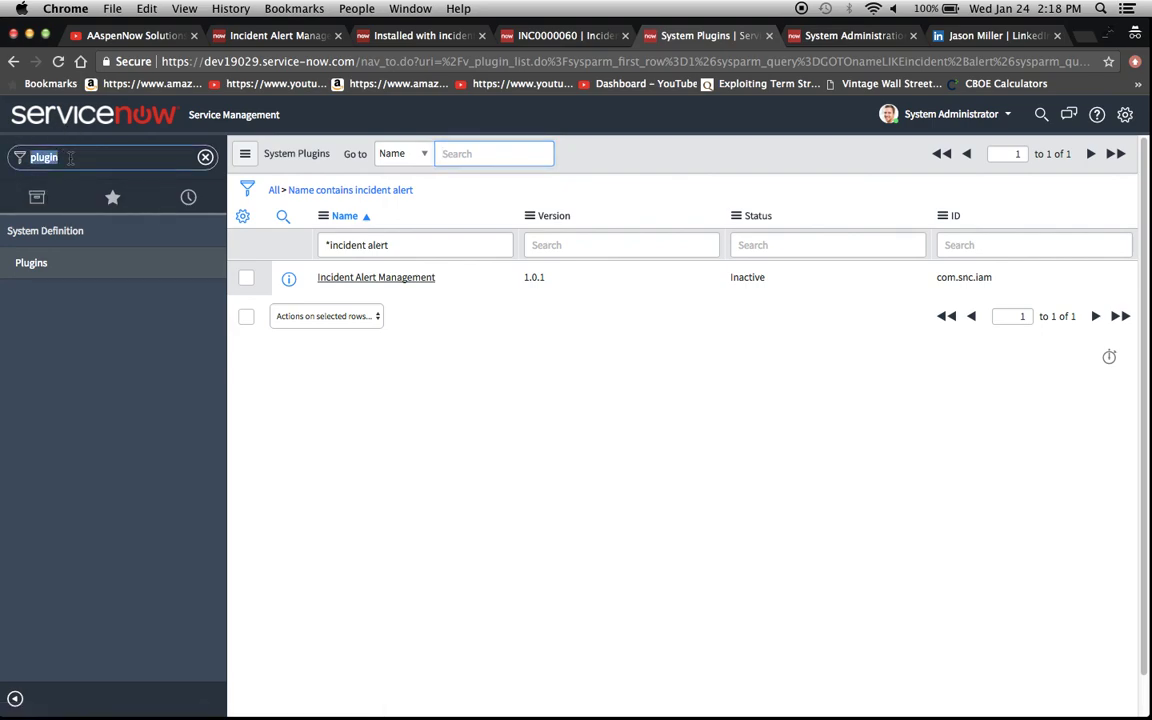
{"action": "left_click", "coordinate": [70, 157]}
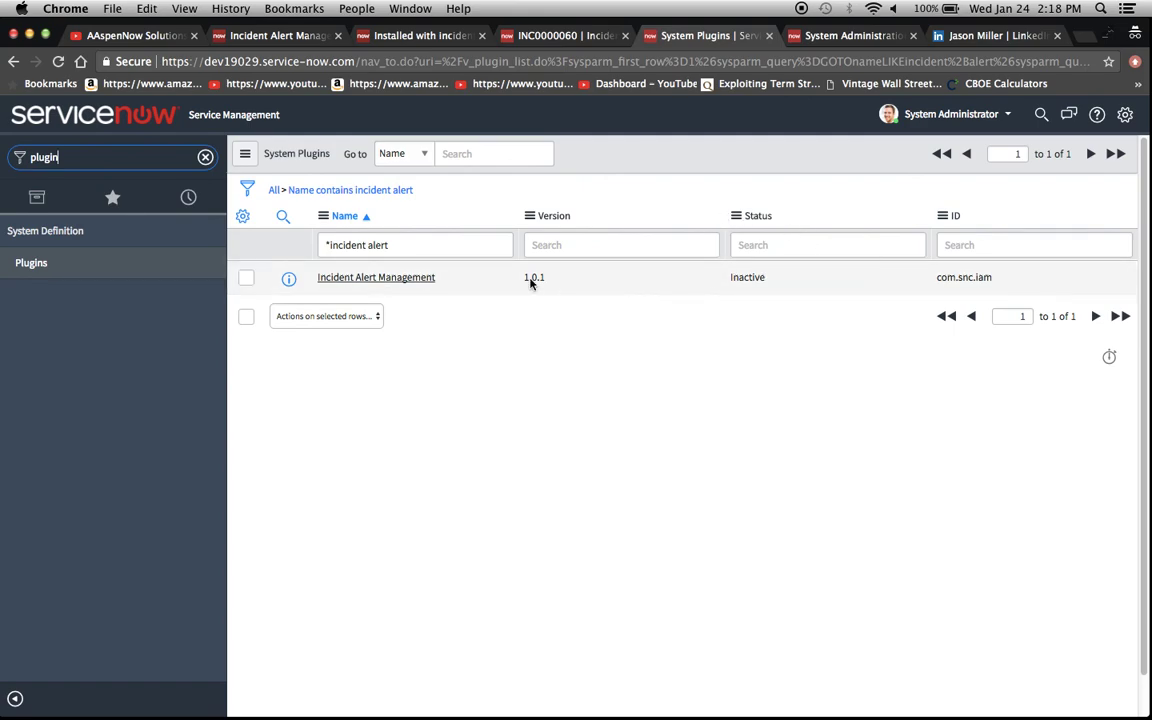
{"action": "left_click", "coordinate": [391, 280]}
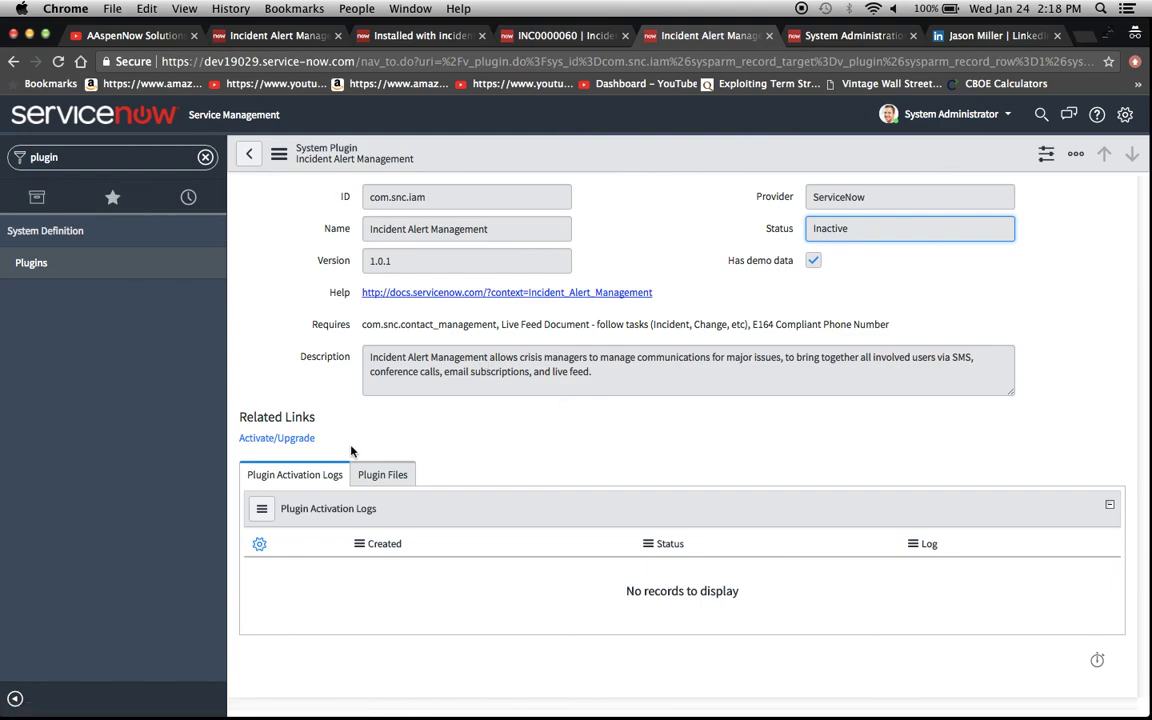
Activate the Incident Alert Management plugin with its demo data loaded
{"action": "left_click", "coordinate": [285, 442]}
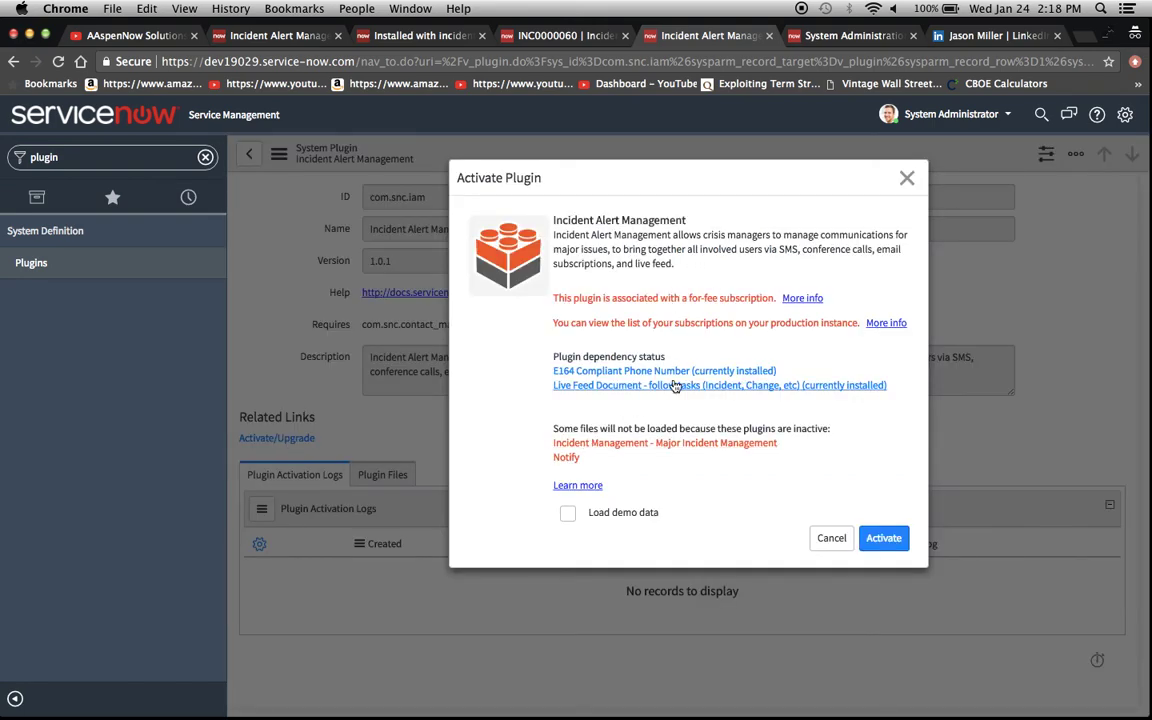
{"action": "left_click", "coordinate": [567, 513]}
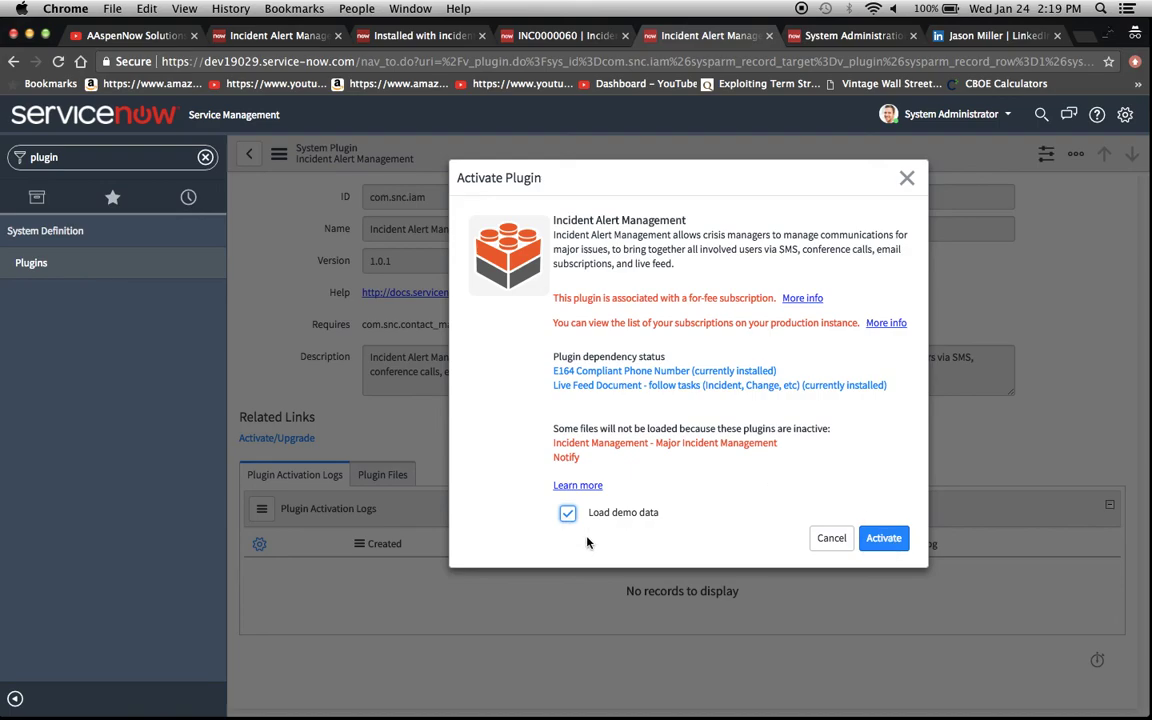
{"action": "left_click", "coordinate": [886, 539]}
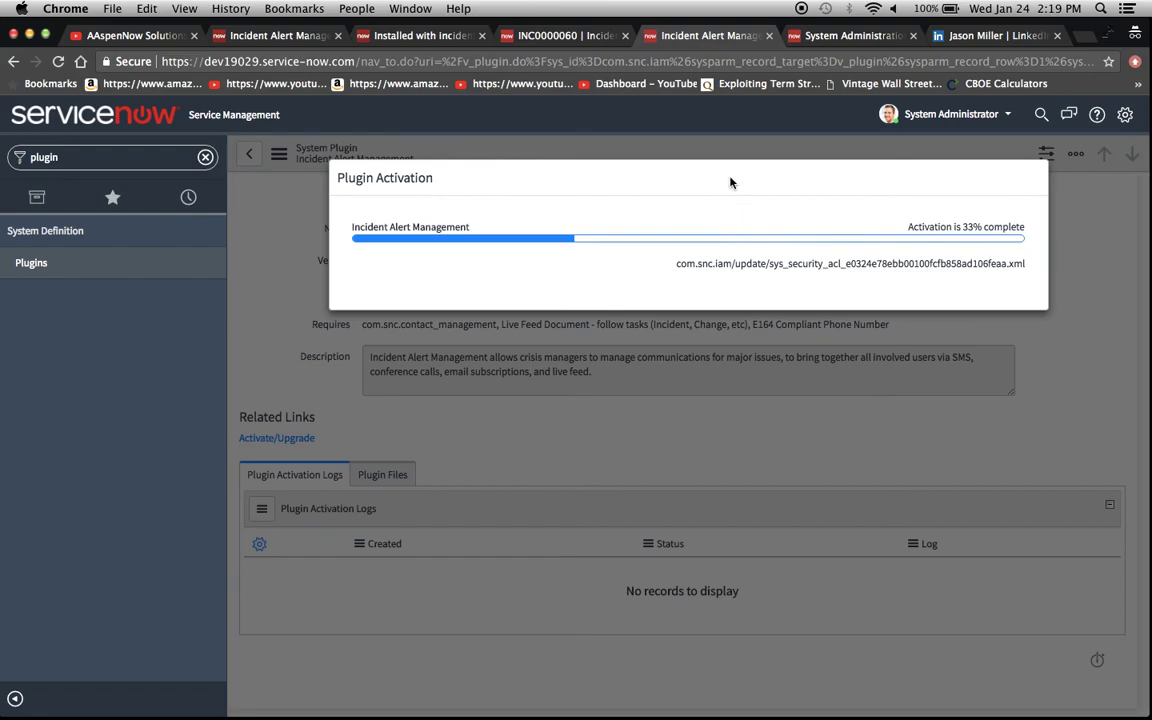
Switch to incident INC0000060 and enter incident.do in the navigator filter
{"action": "left_click", "coordinate": [540, 38]}
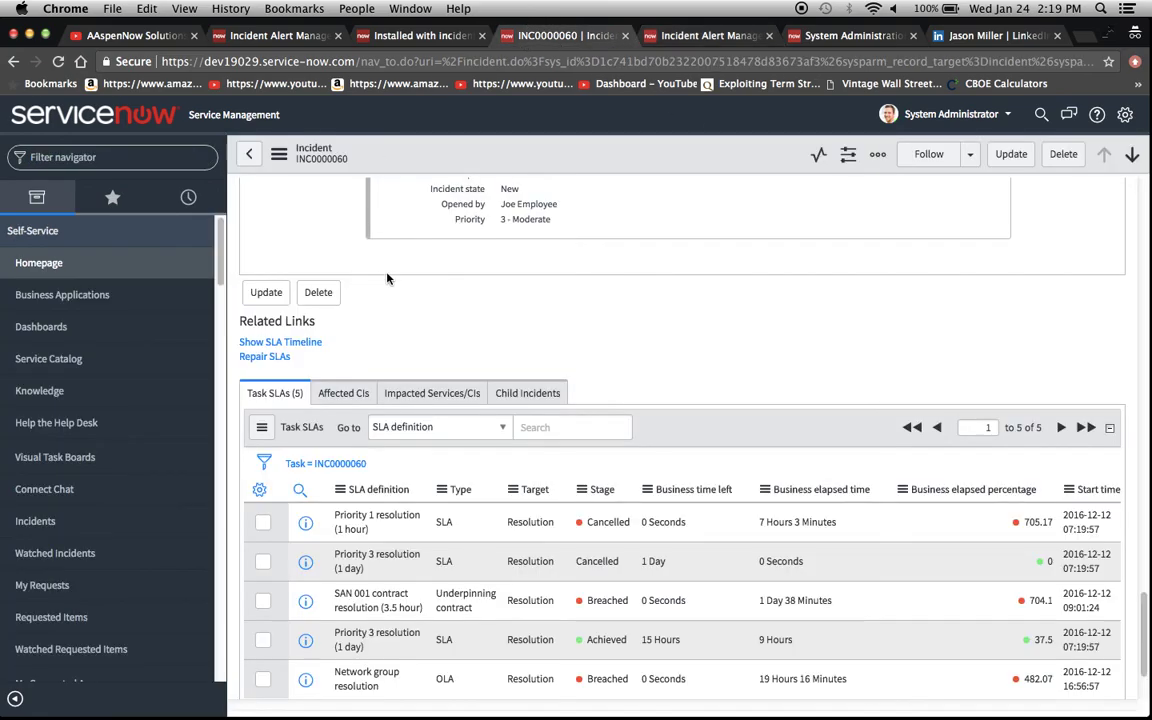
{"action": "scroll", "coordinate": [347, 244], "scroll_direction": "up", "scroll_amount": 10}
{"action": "scroll", "coordinate": [390, 279], "scroll_direction": "up", "scroll_amount": 5}
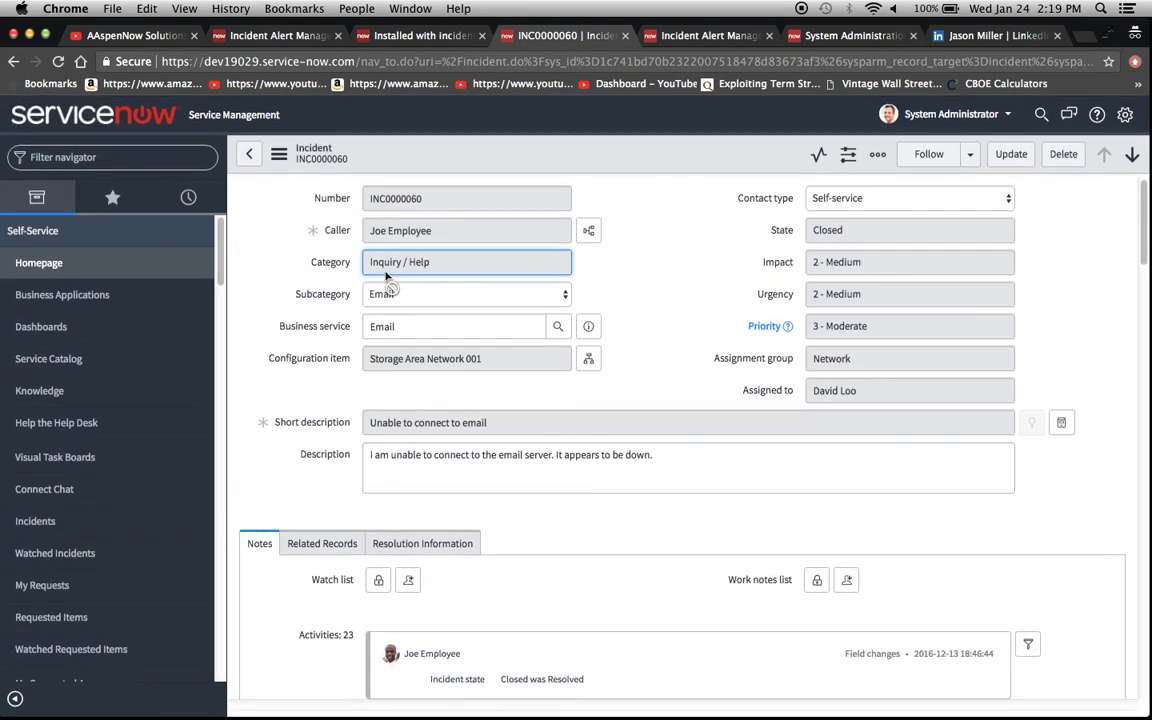
{"action": "left_click", "coordinate": [104, 161]}
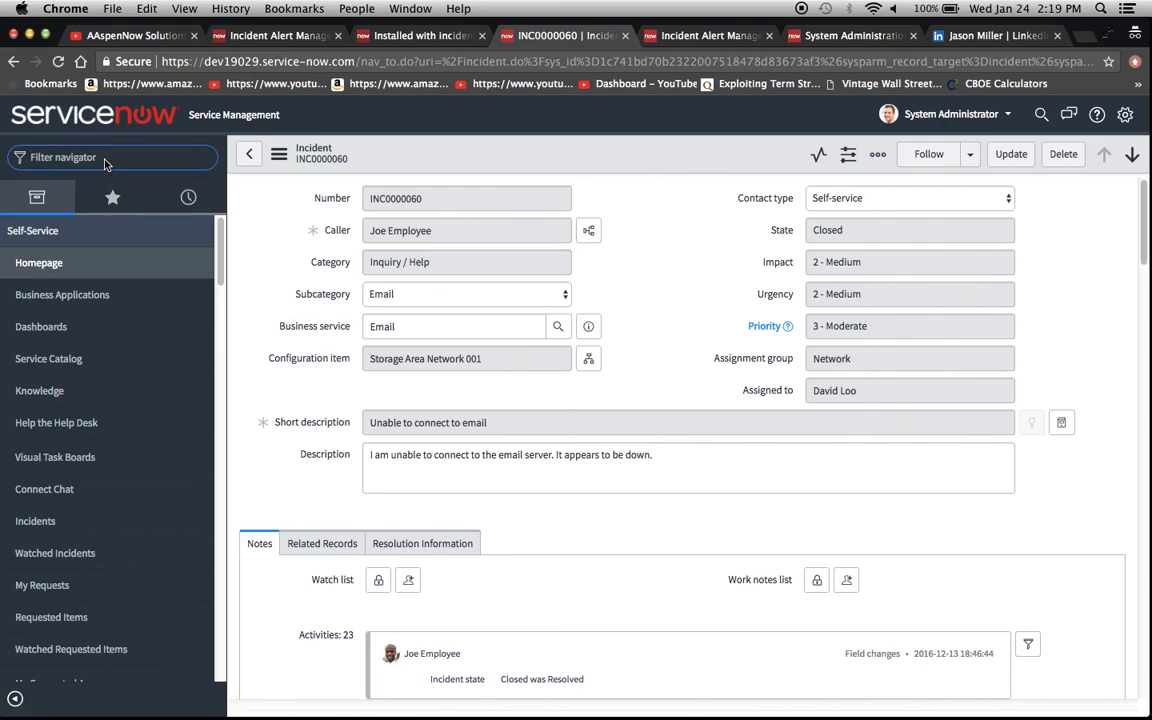
{"action": "type", "text": "incident.do"}
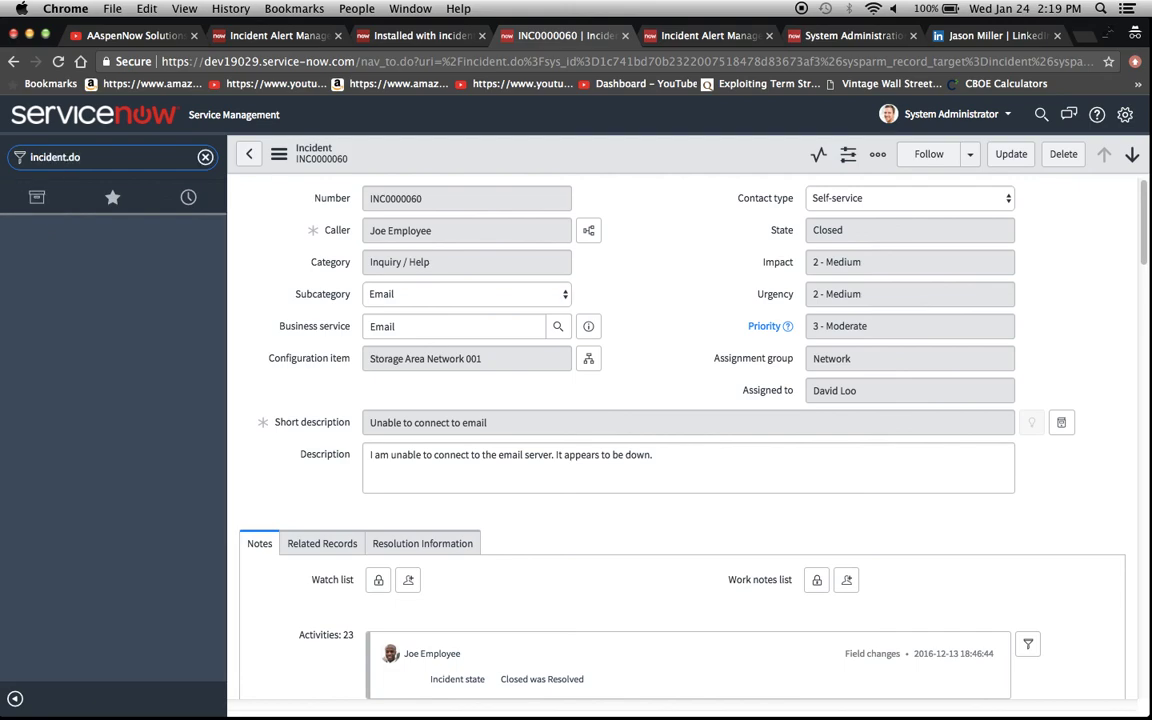
Return to the Incident Alert Management plugin record, close the activation dialog with a form reload, and check the plugin's status
{"action": "left_click", "coordinate": [648, 37]}
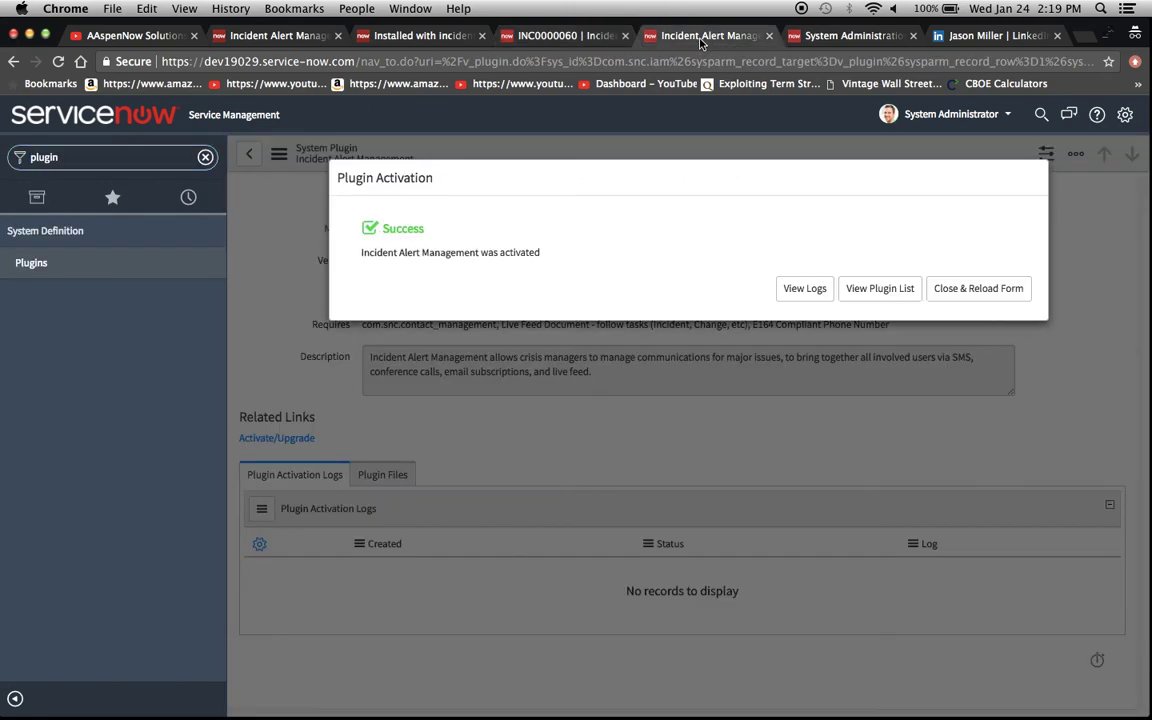
{"action": "left_click", "coordinate": [968, 288]}
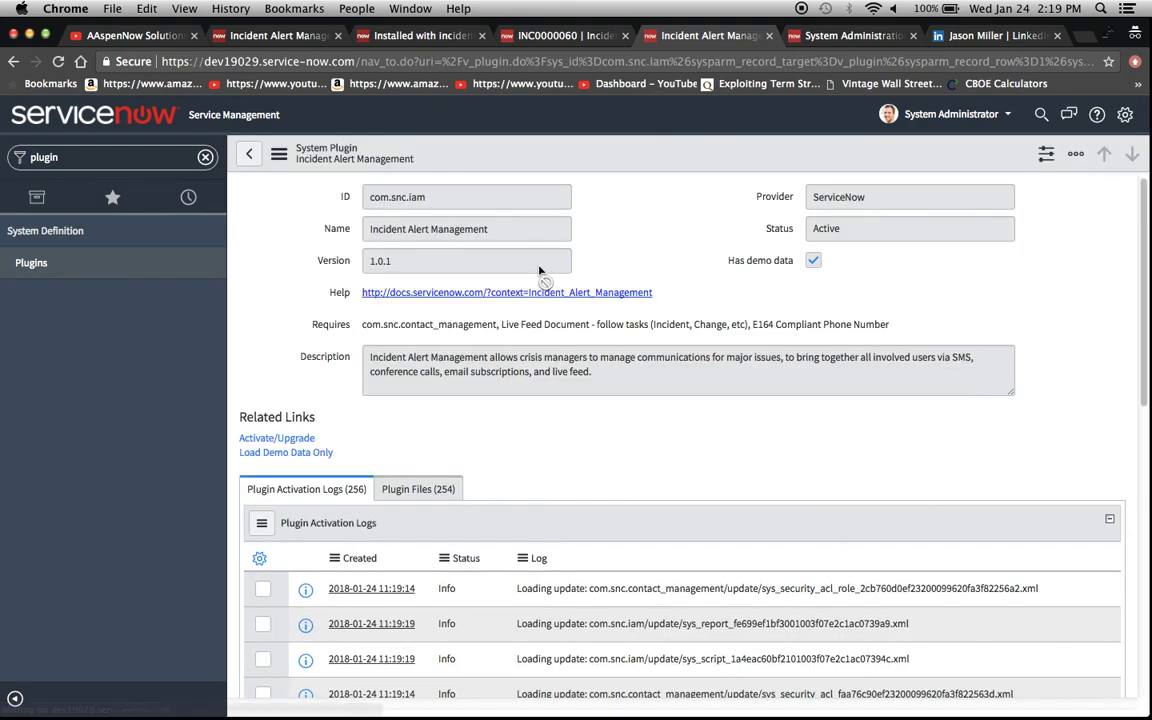
{"action": "scroll", "coordinate": [651, 429], "scroll_direction": "down", "scroll_amount": 2}
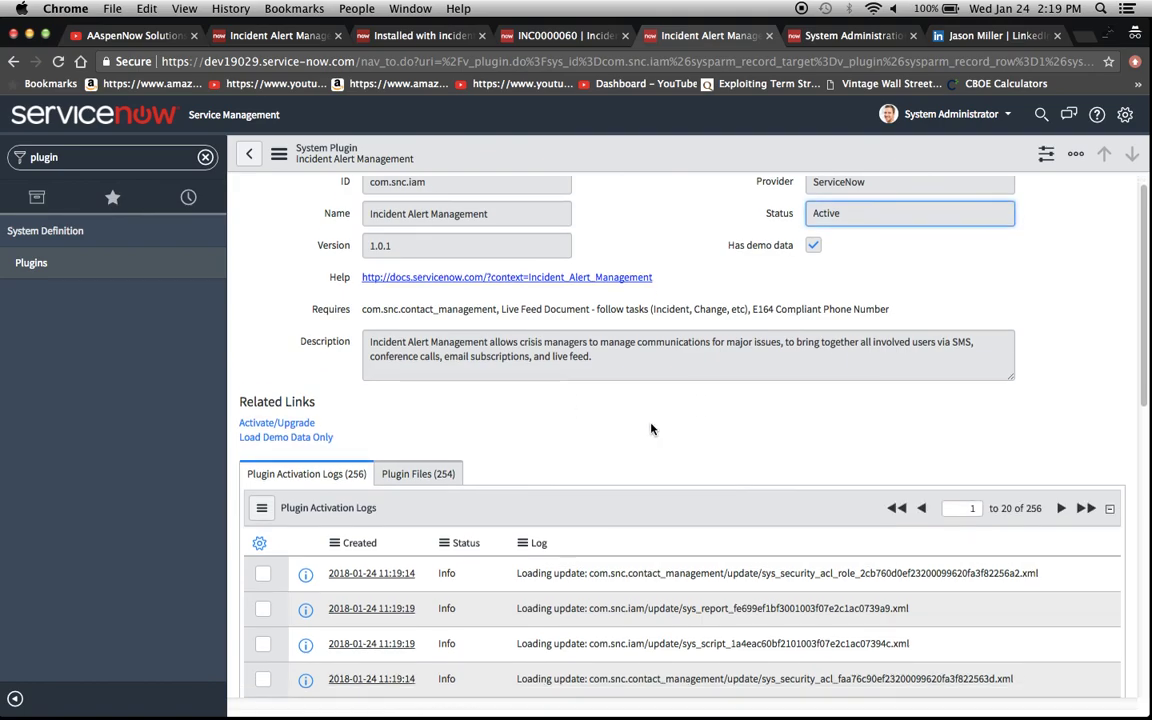
{"action": "scroll", "coordinate": [651, 429], "scroll_direction": "up", "scroll_amount": 2}
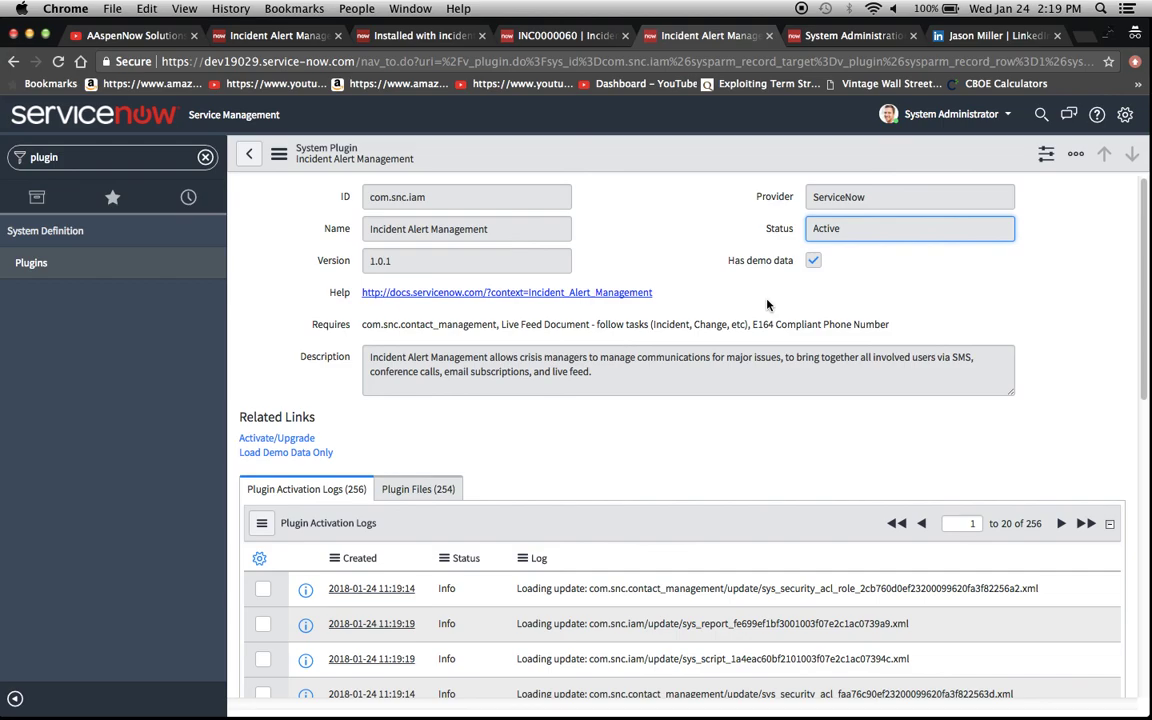
Return to incident INC0000060 and open a blank incident record through the entered incident.do command
{"action": "left_click", "coordinate": [530, 35]}
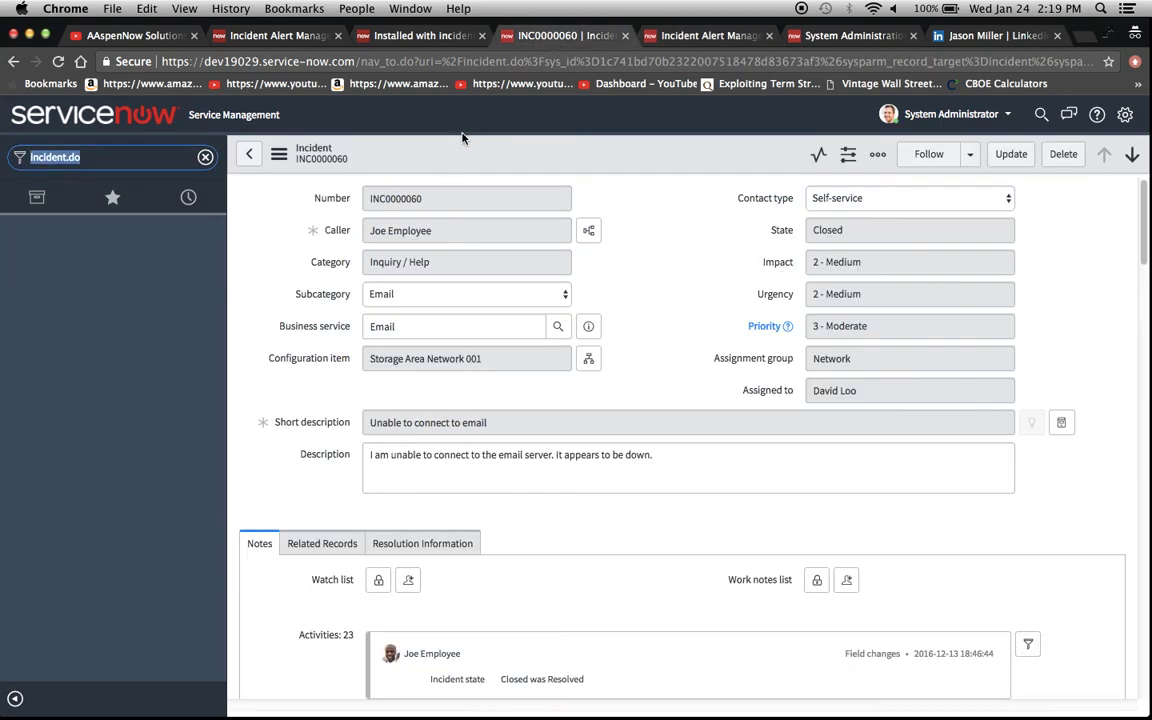
{"action": "left_click", "coordinate": [113, 160]}
{"action": "key", "text": "Return"}
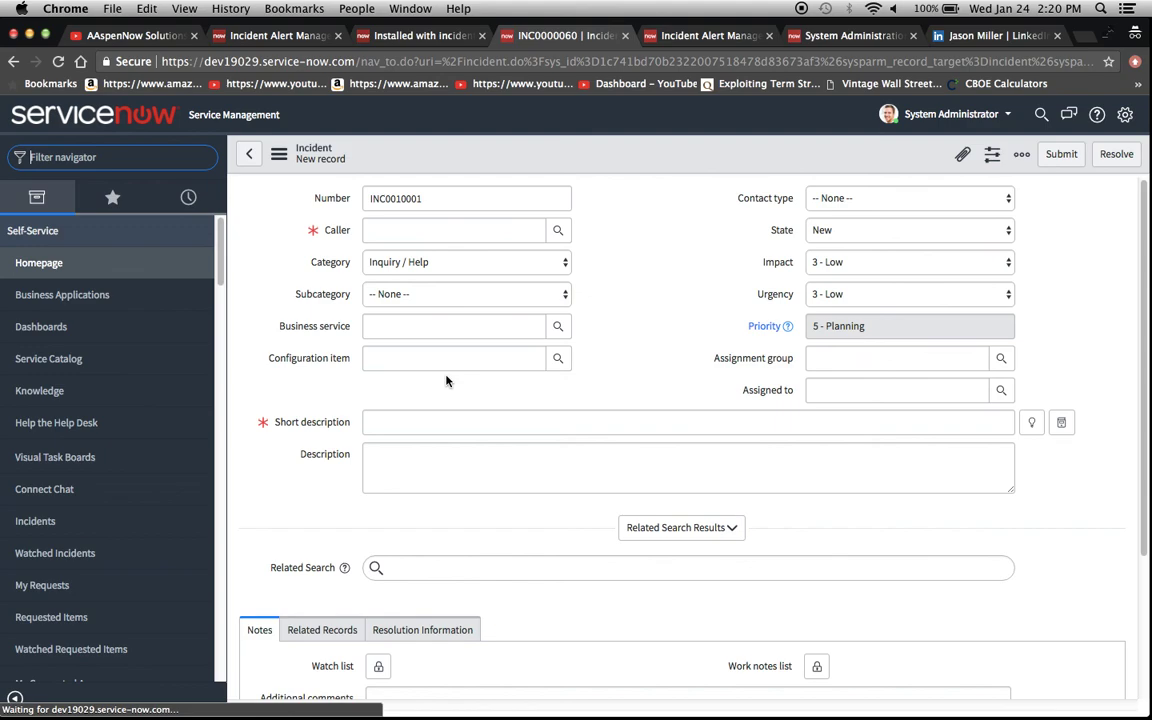
Fill in the new incident's caller with the first matching demo employee whose name starts with "joe"
{"action": "left_click", "coordinate": [400, 229]}
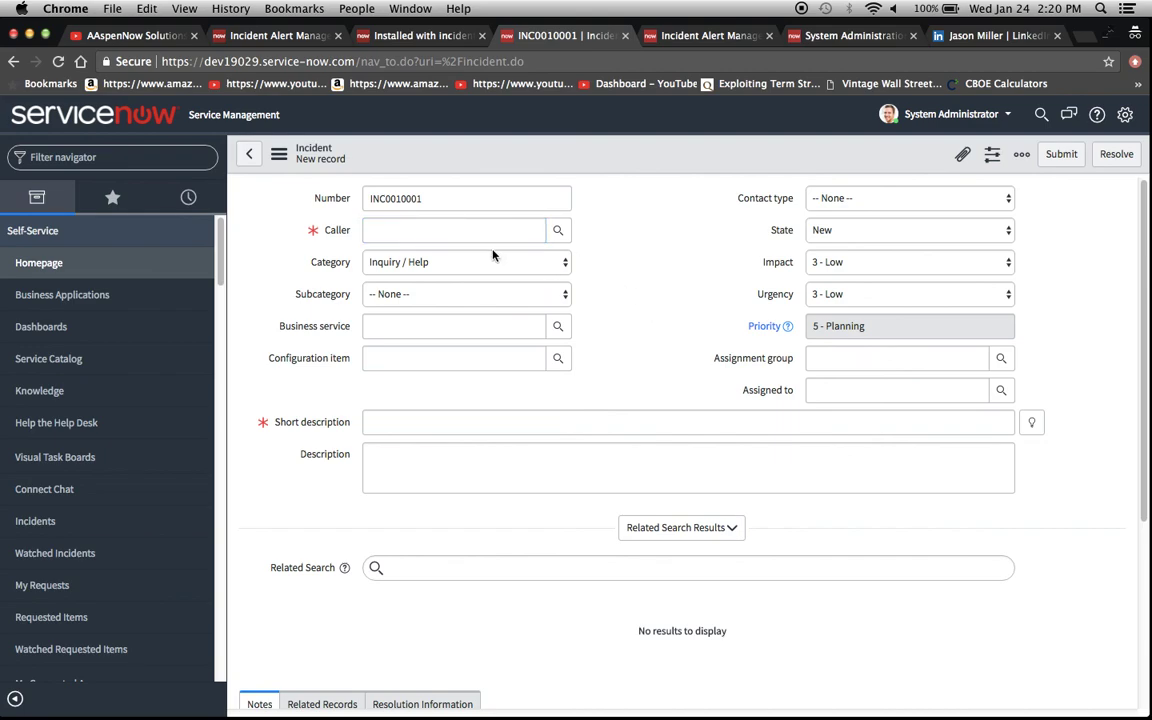
{"action": "type", "text": "jo"}
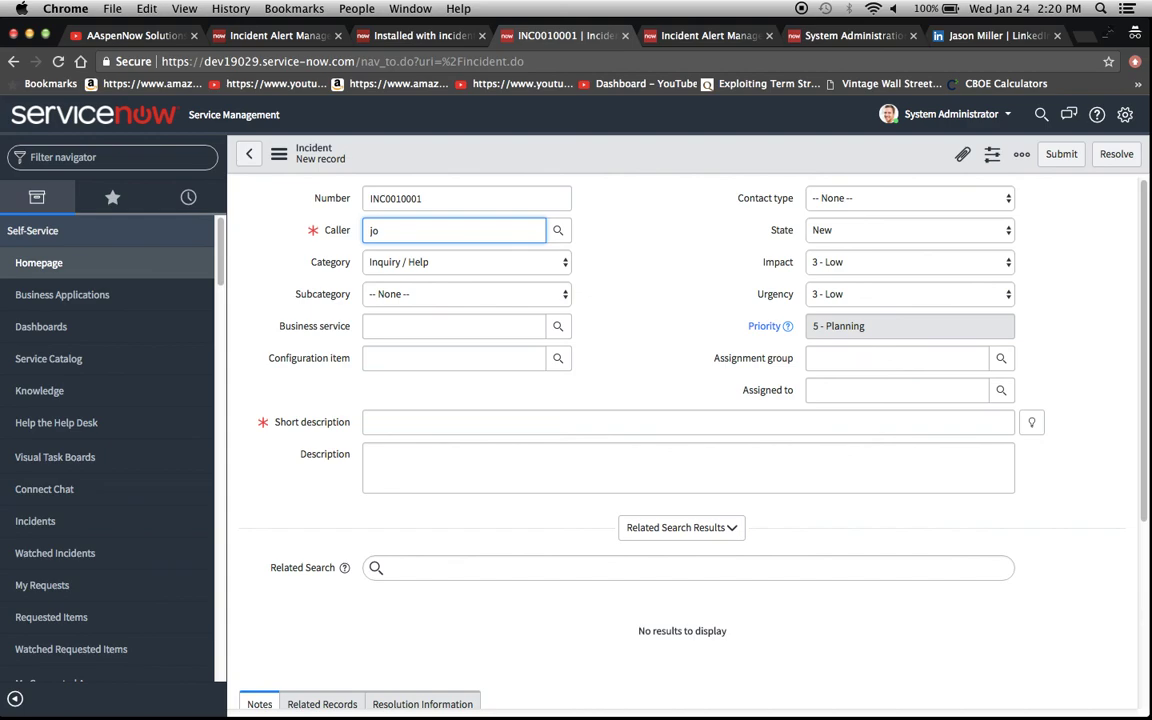
{"action": "type", "text": "e"}
{"action": "key", "text": "Up"}
{"action": "key", "text": "Up"}
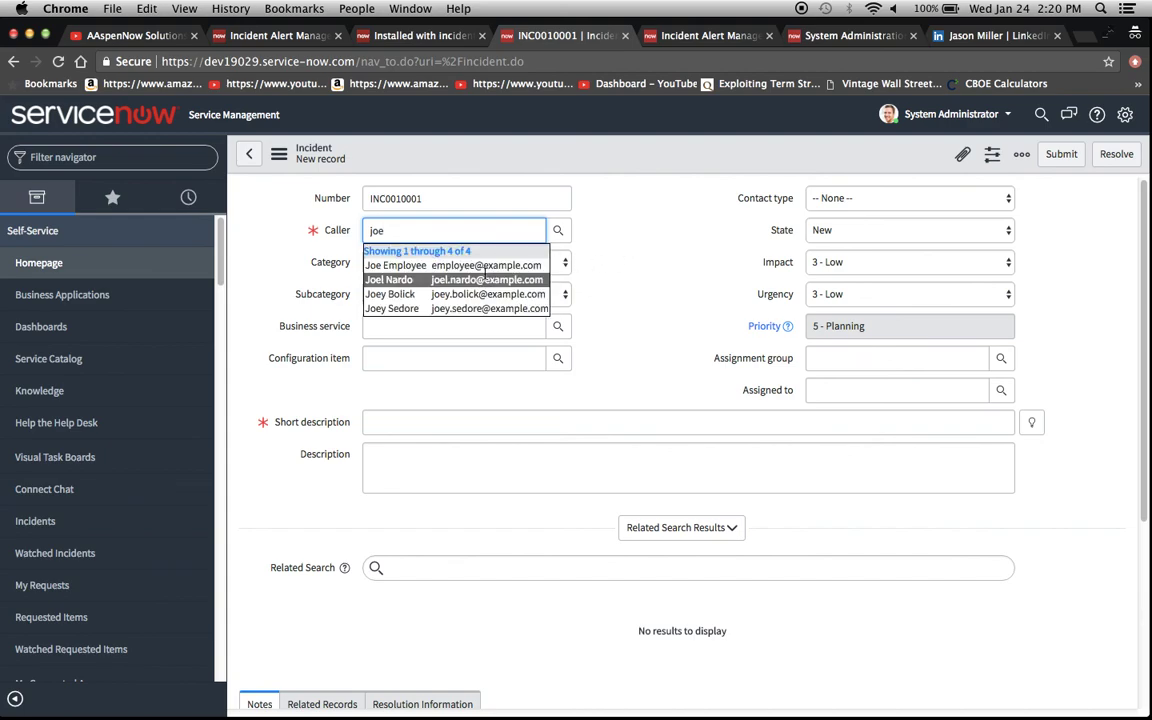
{"action": "key", "text": "Return"}
Set the new incident's short description to "Test Plugin"
{"action": "left_click", "coordinate": [415, 428]}
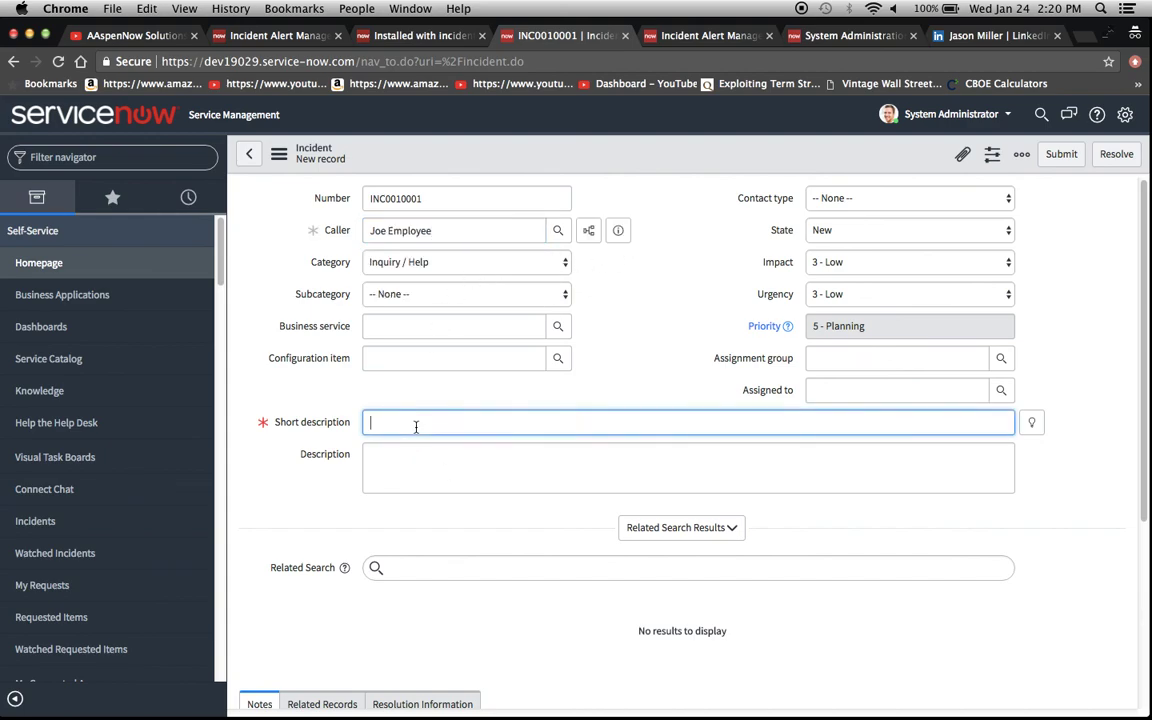
{"action": "type", "text": "Testm P"}
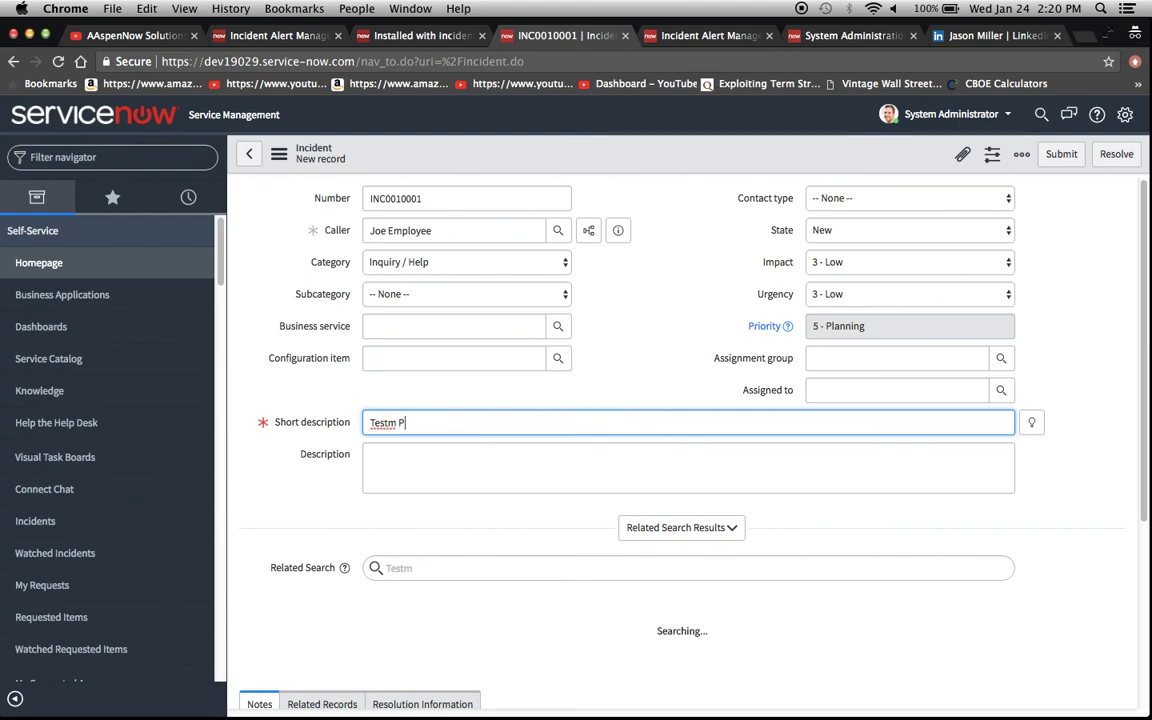
{"action": "key", "text": "BackSpace"}
{"action": "key", "text": "BackSpace"}
{"action": "key", "text": "BackSpace"}
{"action": "type", "text": "Plugin"}
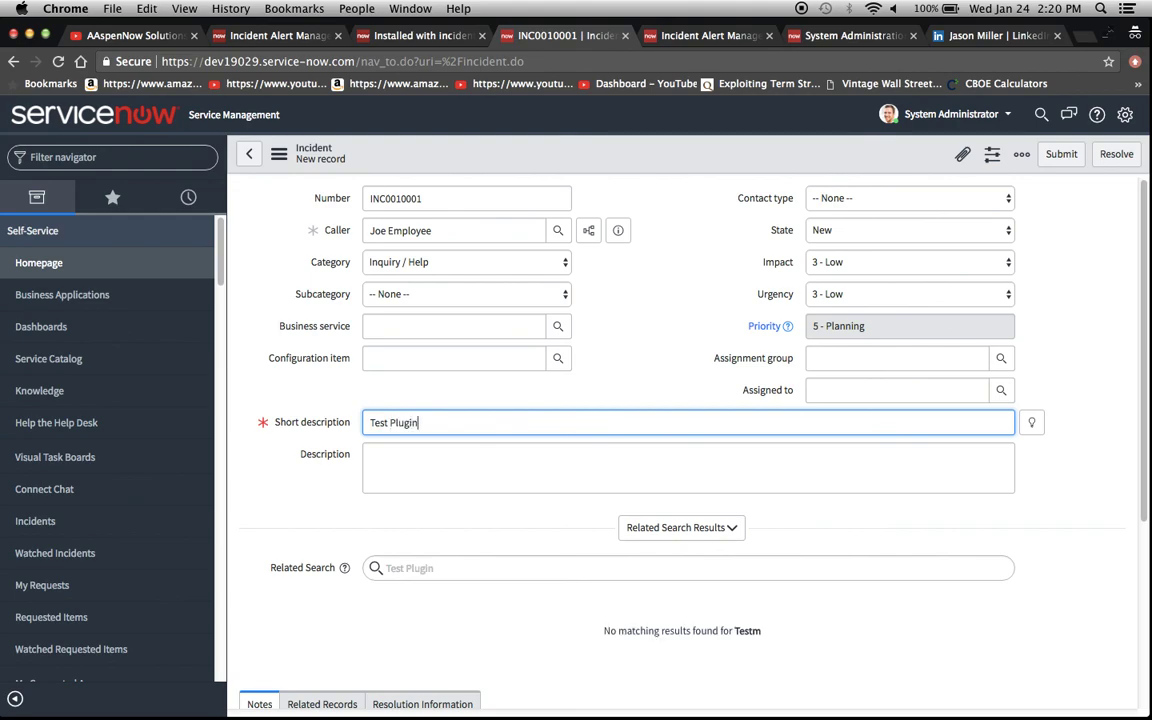
Save the new incident without leaving its form, and examine its related links
{"action": "left_click", "coordinate": [278, 507]}
{"action": "scroll", "coordinate": [278, 505], "scroll_direction": "down", "scroll_amount": 3}
{"action": "scroll", "coordinate": [278, 509], "scroll_direction": "up", "scroll_amount": 3}
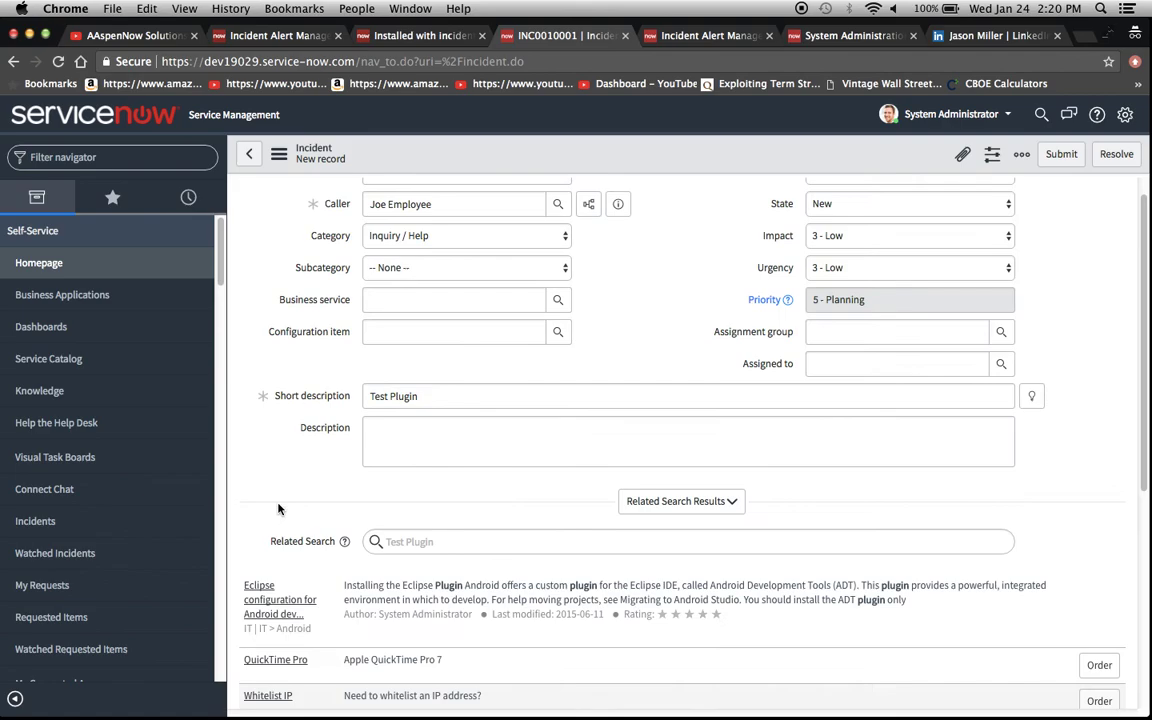
{"action": "scroll", "coordinate": [278, 505], "scroll_direction": "up", "scroll_amount": 1}
{"action": "left_click", "coordinate": [279, 153]}
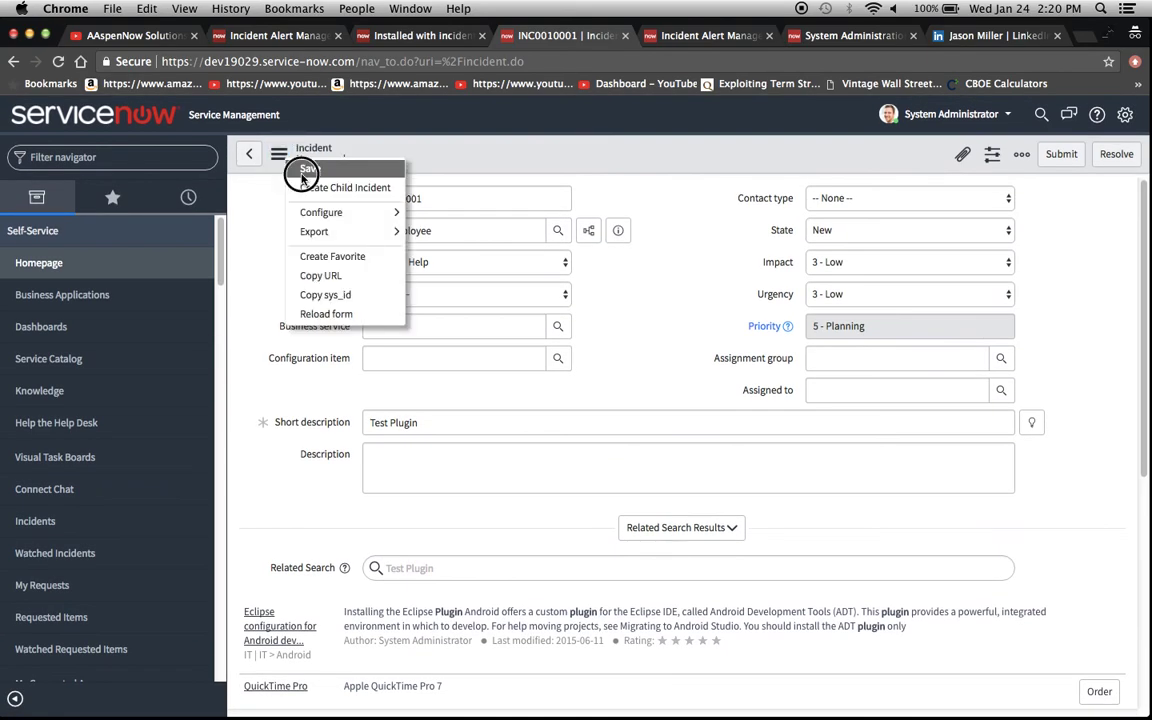
{"action": "left_click", "coordinate": [305, 170]}
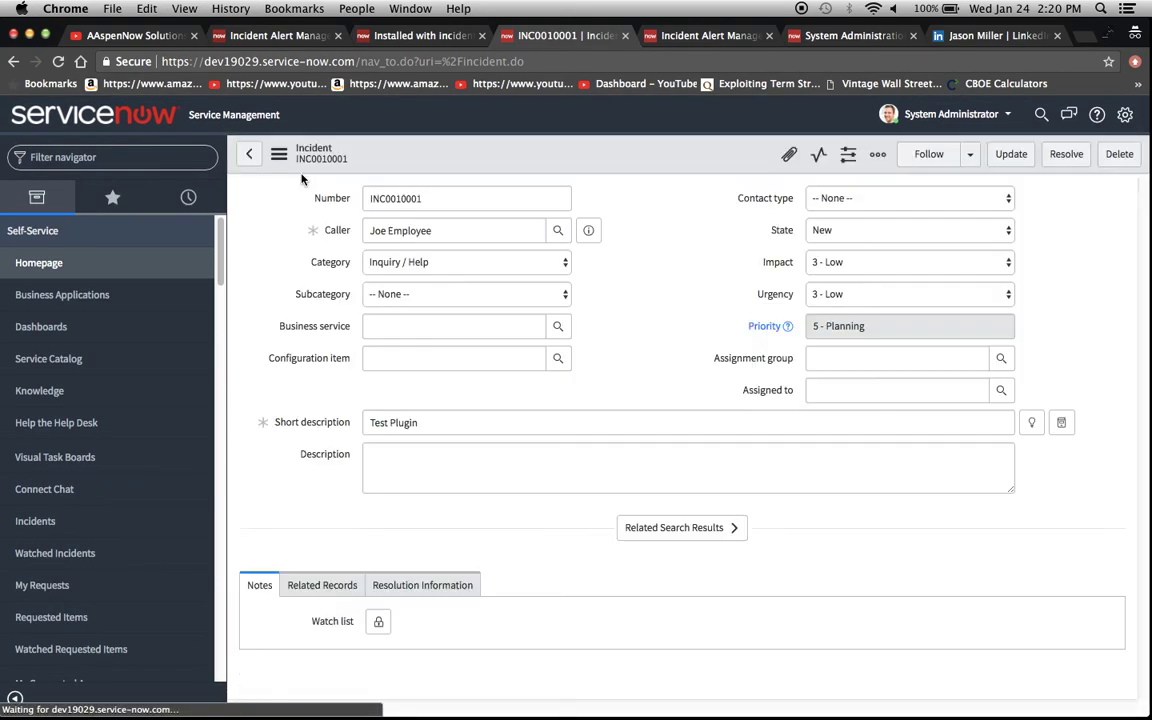
{"action": "scroll", "coordinate": [302, 457], "scroll_direction": "down", "scroll_amount": 10}
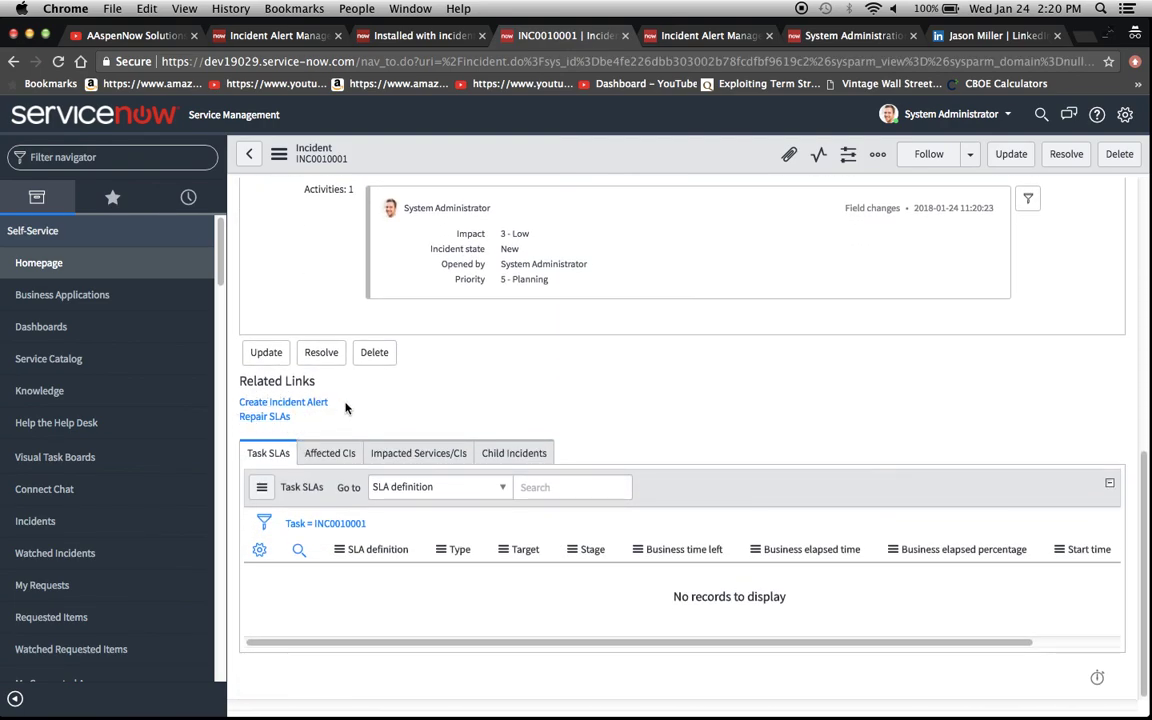
{"action": "scroll", "coordinate": [346, 428], "scroll_direction": "up", "scroll_amount": 10}
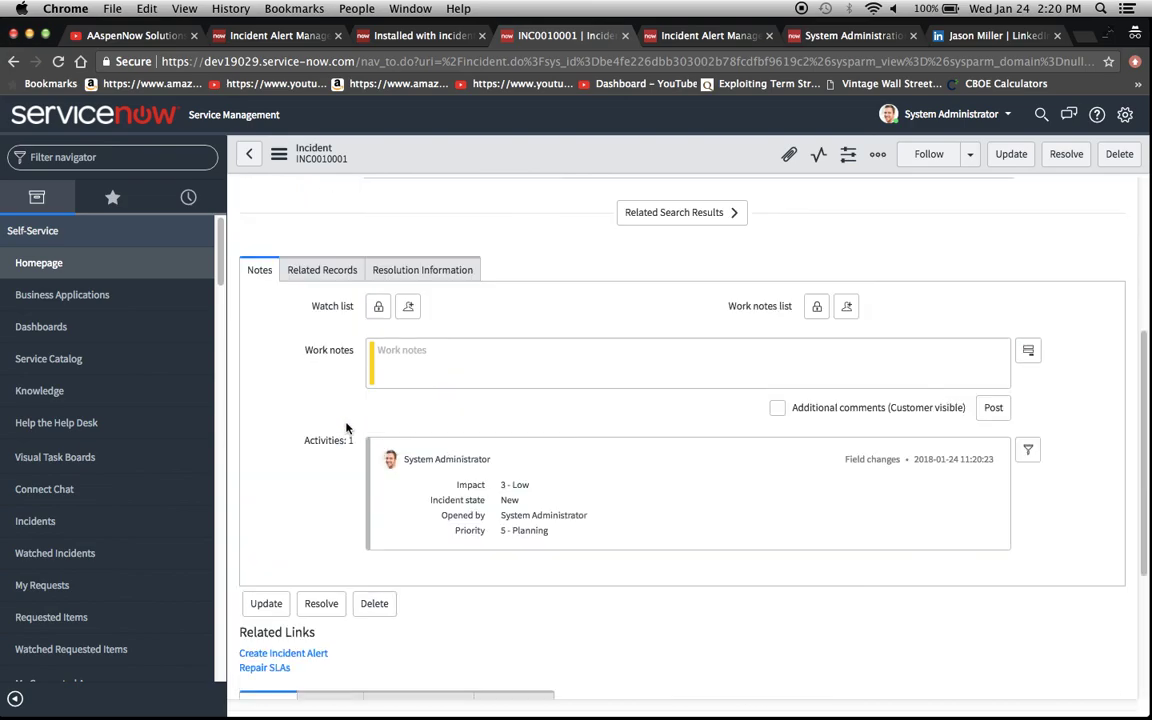
Open the full incident list with the incident.list navigator command
{"action": "left_click", "coordinate": [161, 162]}
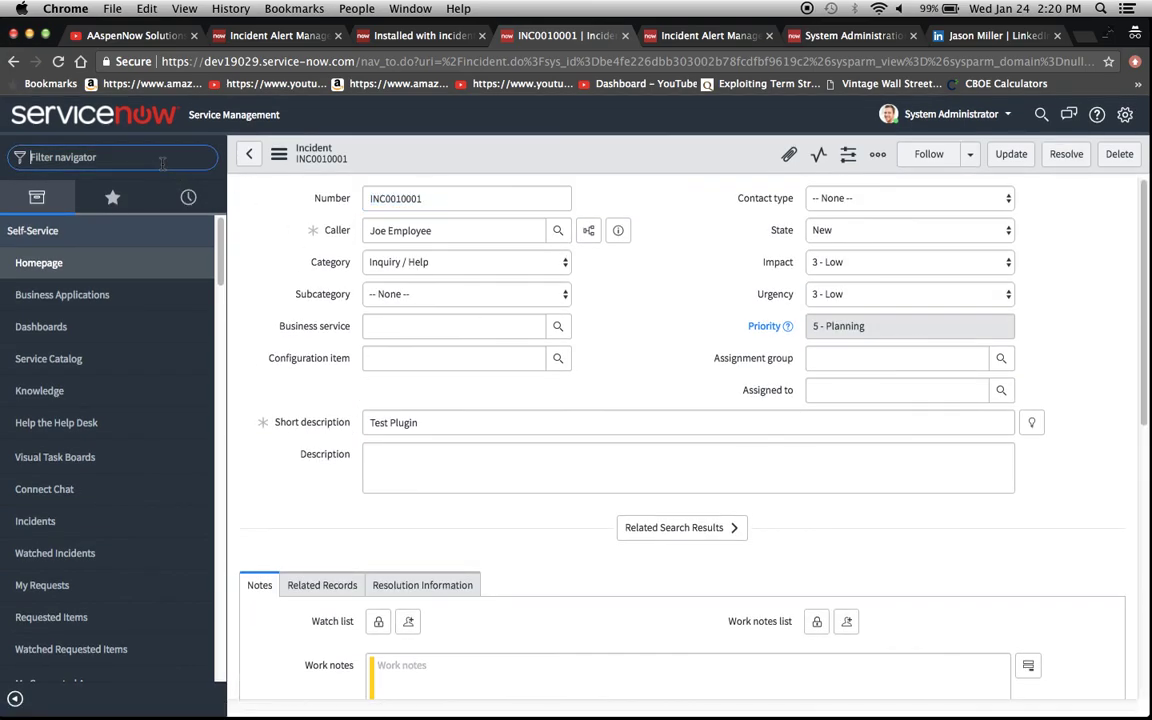
{"action": "type", "text": "incident.l"}
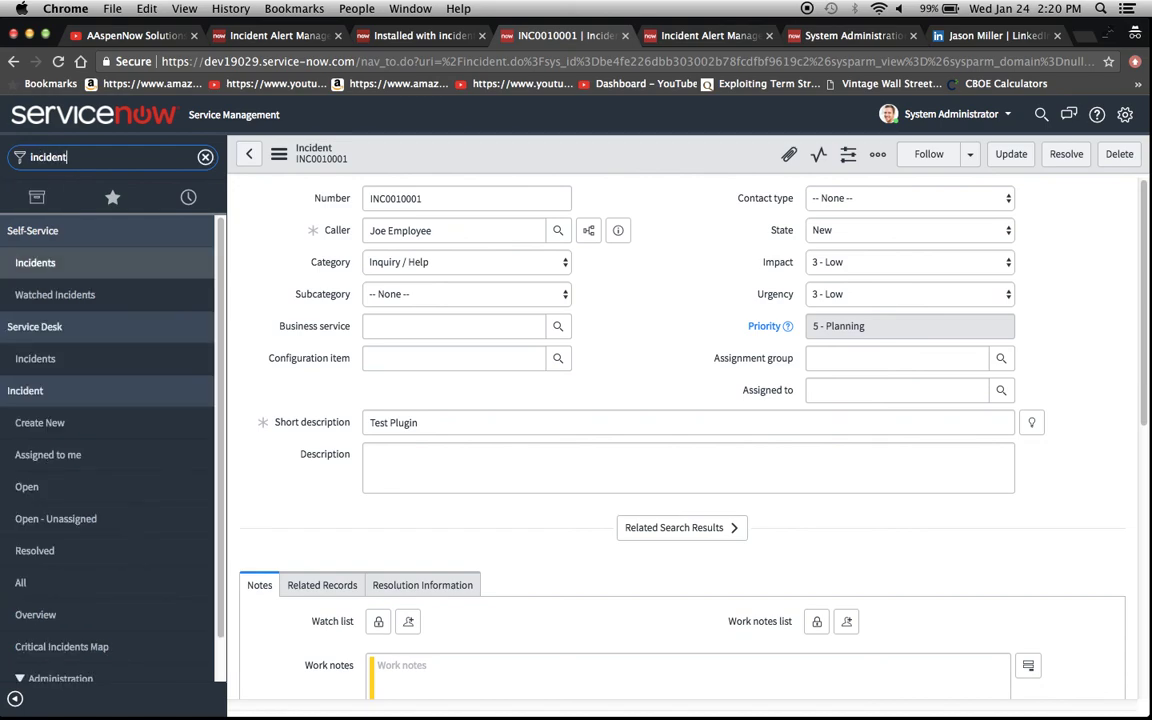
{"action": "type", "text": "ist"}
{"action": "key", "text": "Return"}
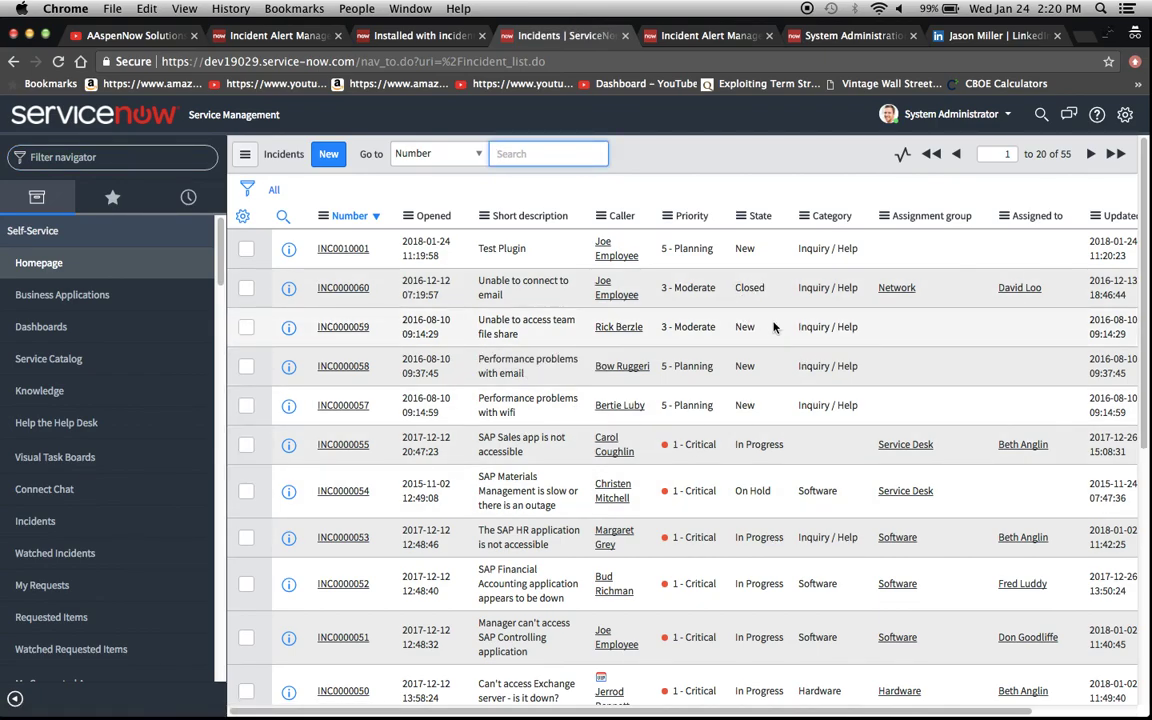
Open critical incident INC0000055 and create an incident alert from its related links
{"action": "left_click", "coordinate": [344, 447]}
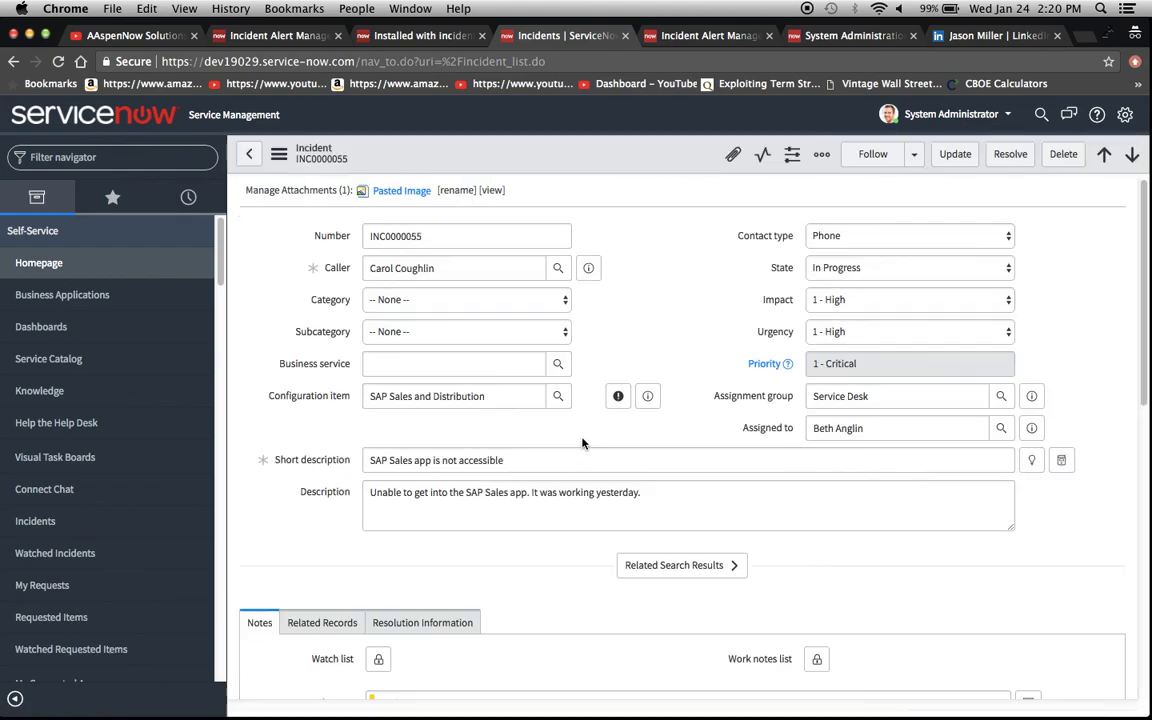
{"action": "scroll", "coordinate": [583, 443], "scroll_direction": "down", "scroll_amount": 10}
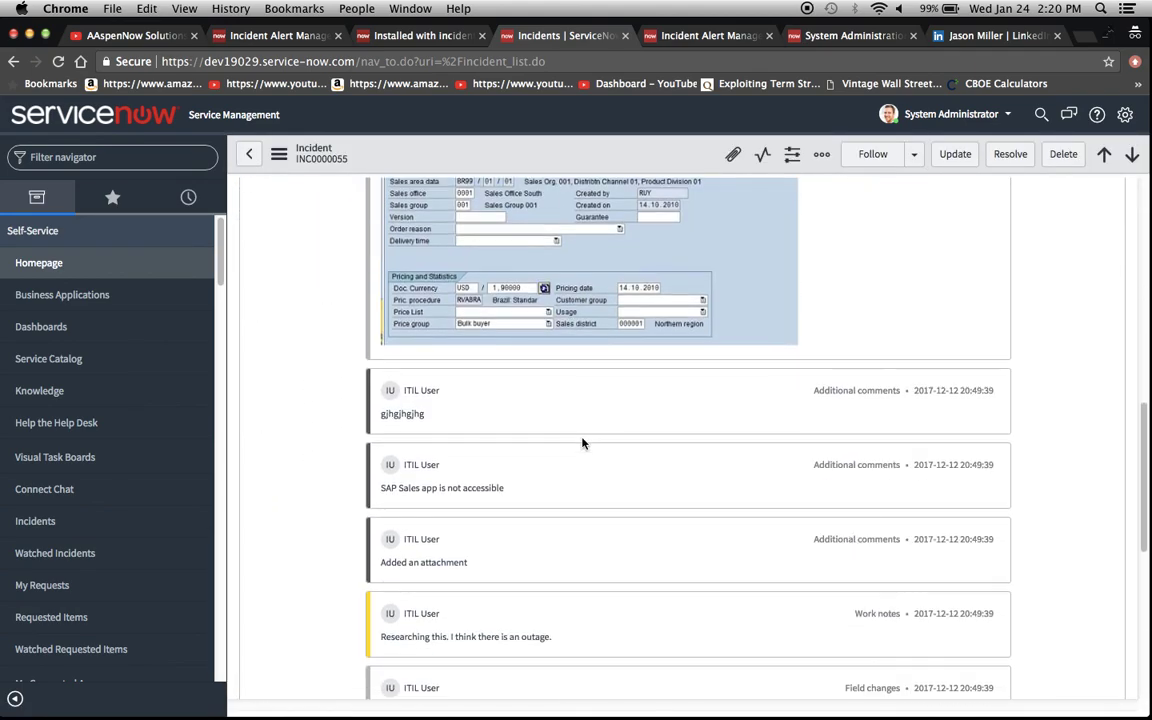
{"action": "scroll", "coordinate": [583, 443], "scroll_direction": "down", "scroll_amount": 3}
{"action": "scroll", "coordinate": [288, 489], "scroll_direction": "down", "scroll_amount": 8}
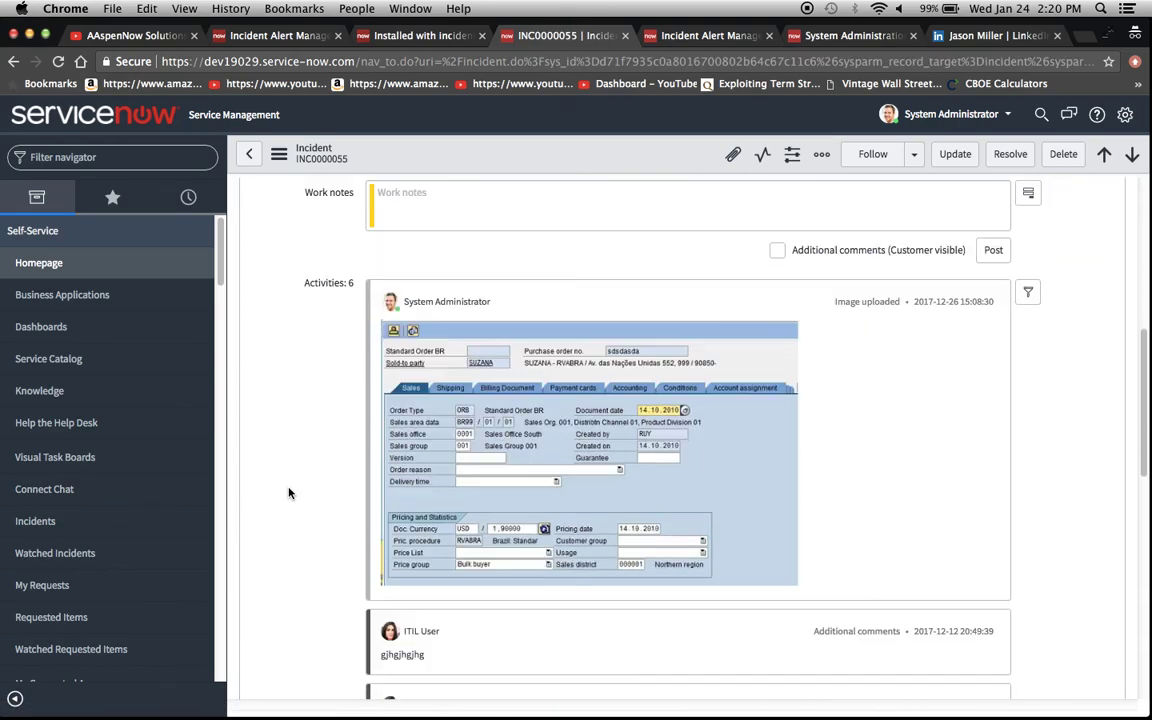
{"action": "scroll", "coordinate": [288, 492], "scroll_direction": "down", "scroll_amount": 5}
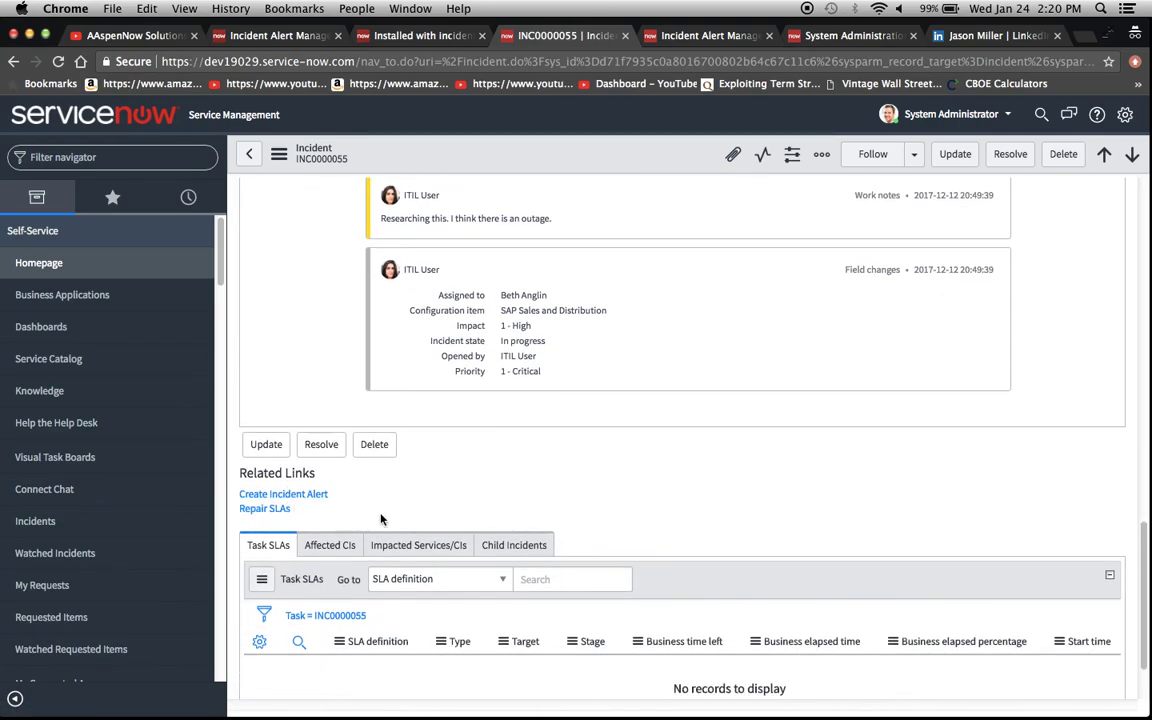
{"action": "left_click", "coordinate": [314, 496]}
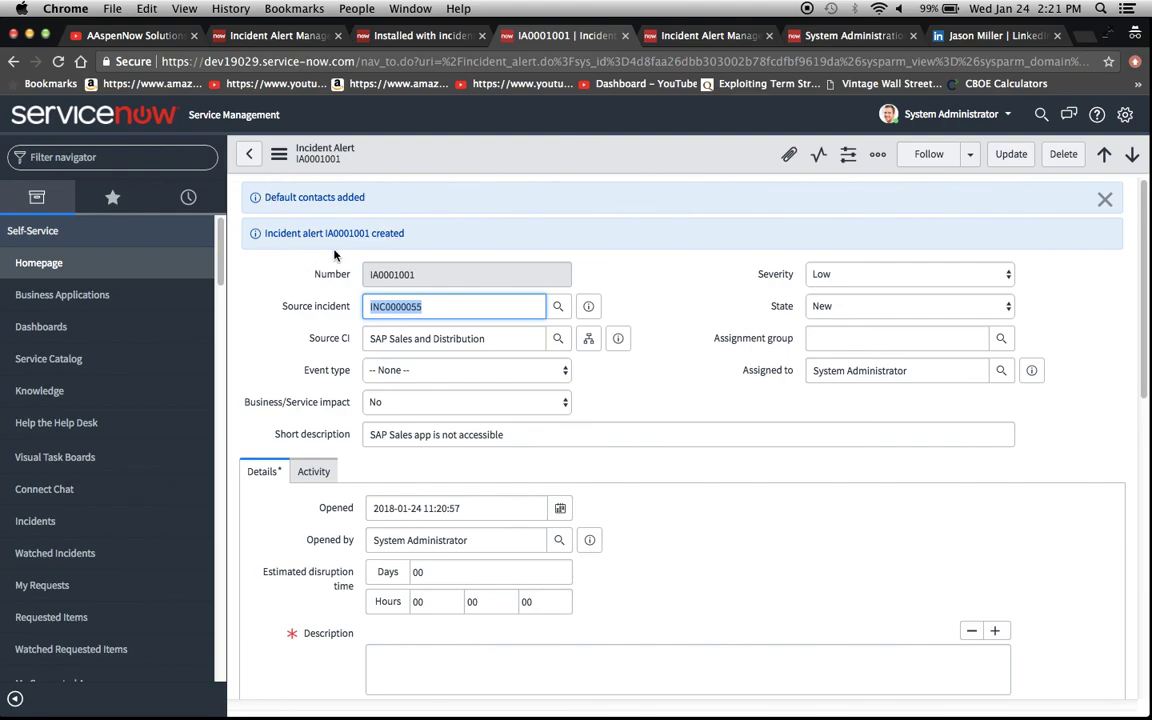
Preview the alert's source incident INC0000055, and review the background text in the alert's details
{"action": "left_click", "coordinate": [625, 399]}
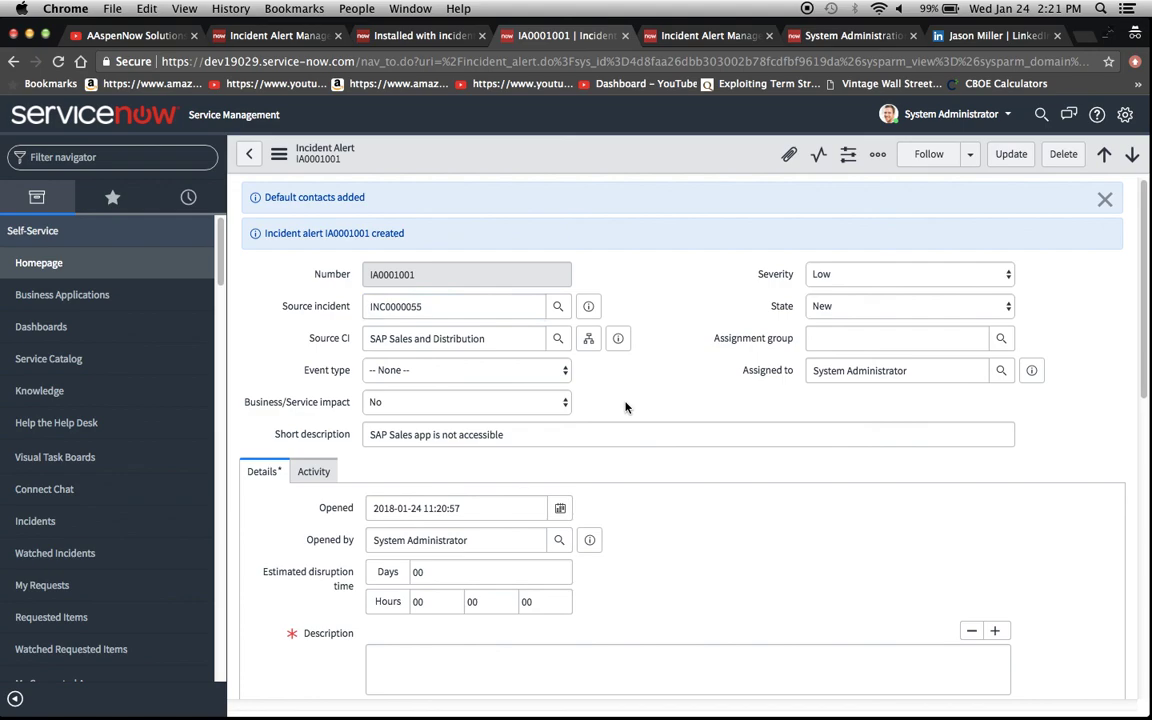
{"action": "left_click", "coordinate": [591, 307]}
{"action": "scroll", "coordinate": [606, 465], "scroll_direction": "down", "scroll_amount": 3}
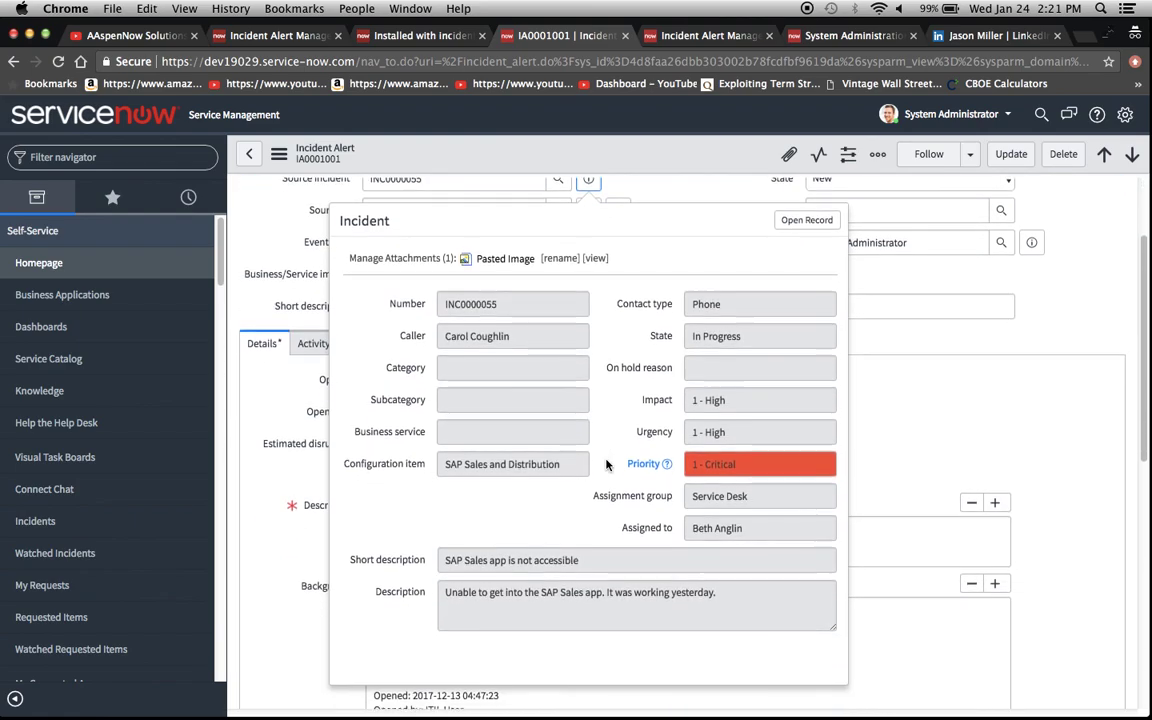
{"action": "scroll", "coordinate": [606, 465], "scroll_direction": "up", "scroll_amount": 1}
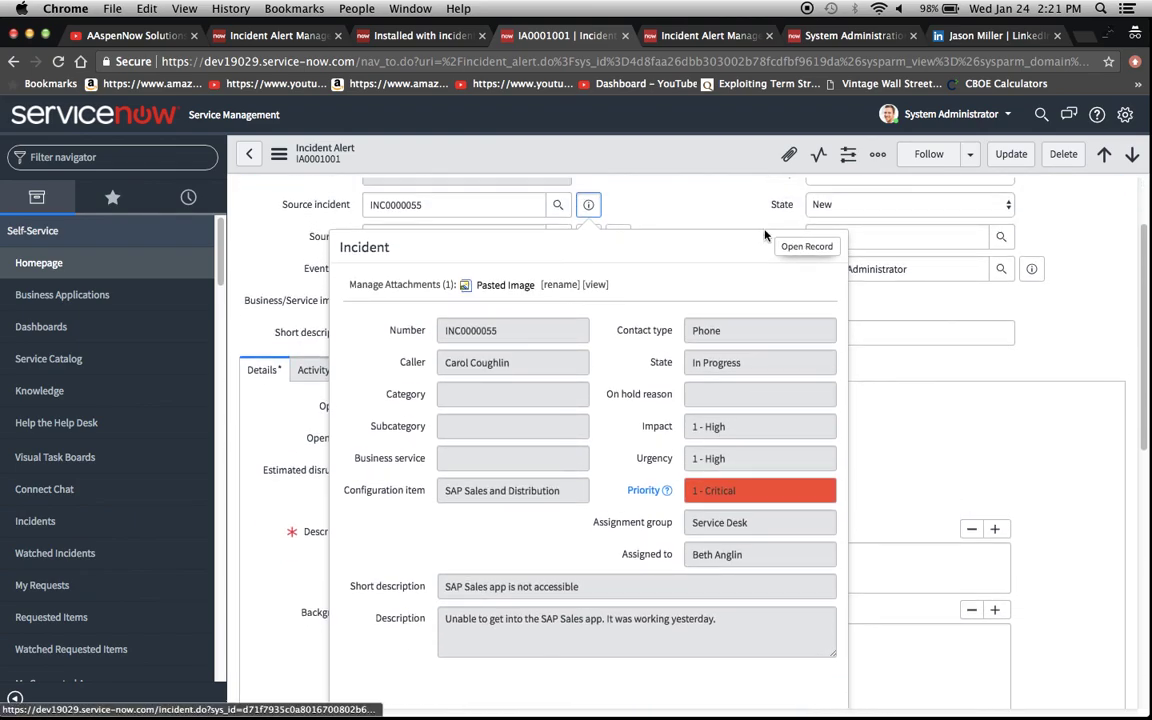
{"action": "left_click", "coordinate": [671, 205]}
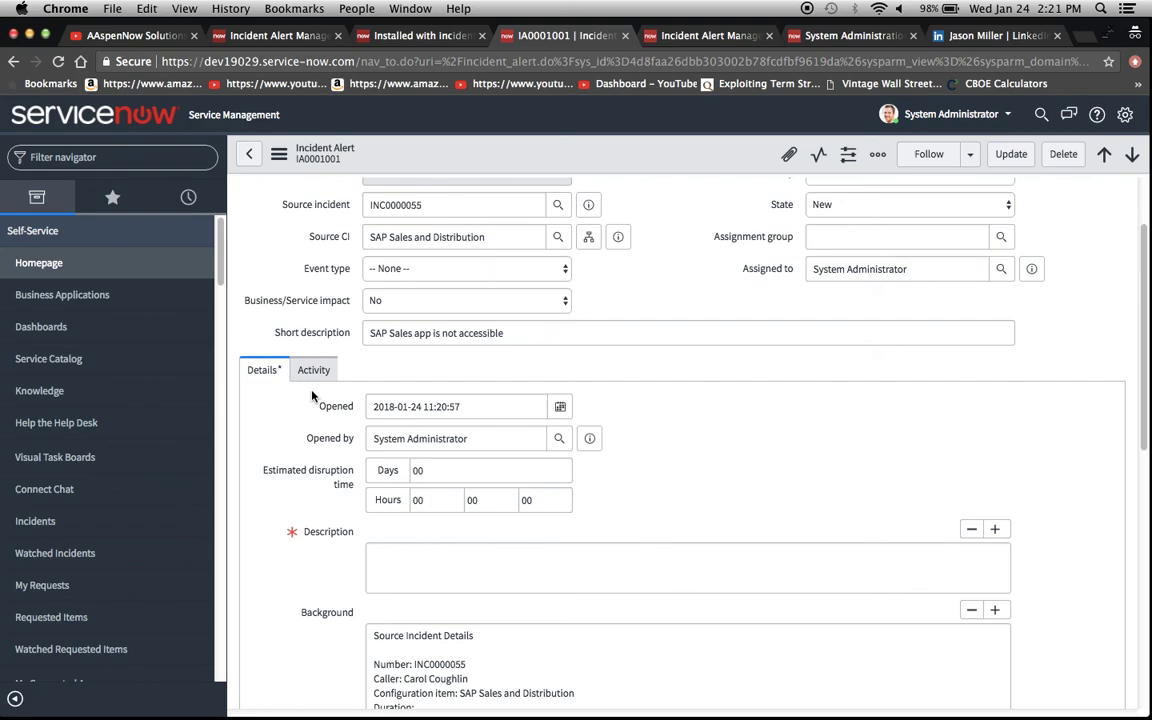
{"action": "scroll", "coordinate": [312, 397], "scroll_direction": "down", "scroll_amount": 5}
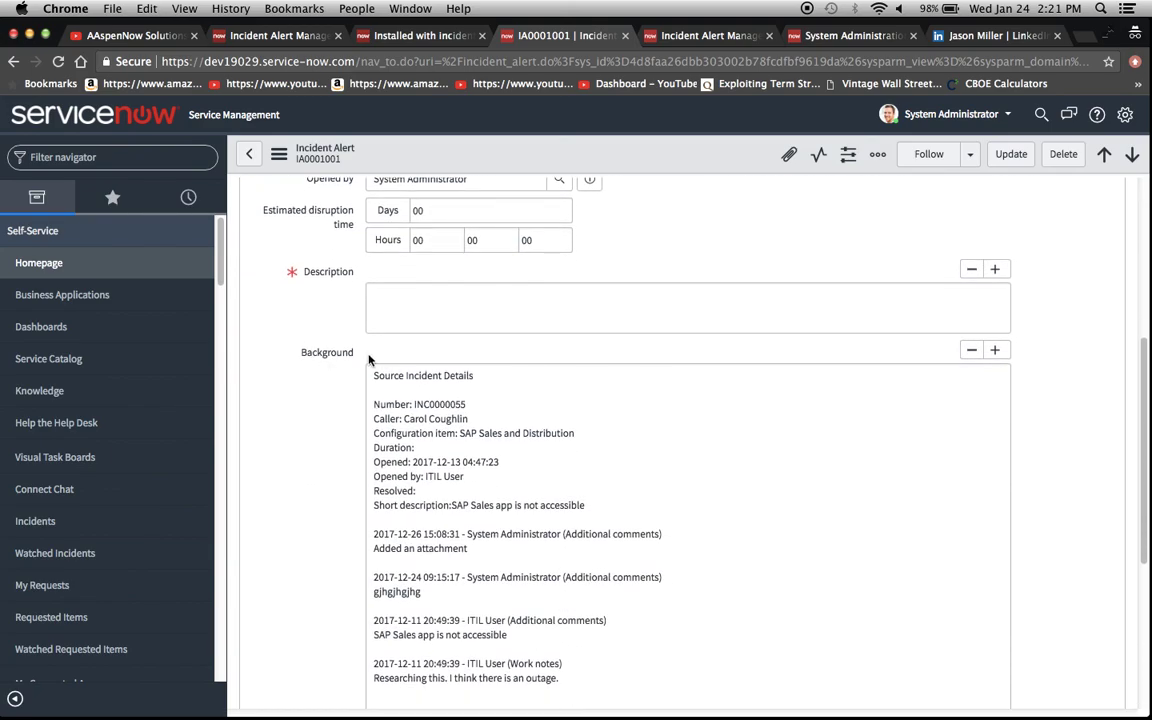
{"action": "scroll", "coordinate": [470, 505], "scroll_direction": "down", "scroll_amount": 3}
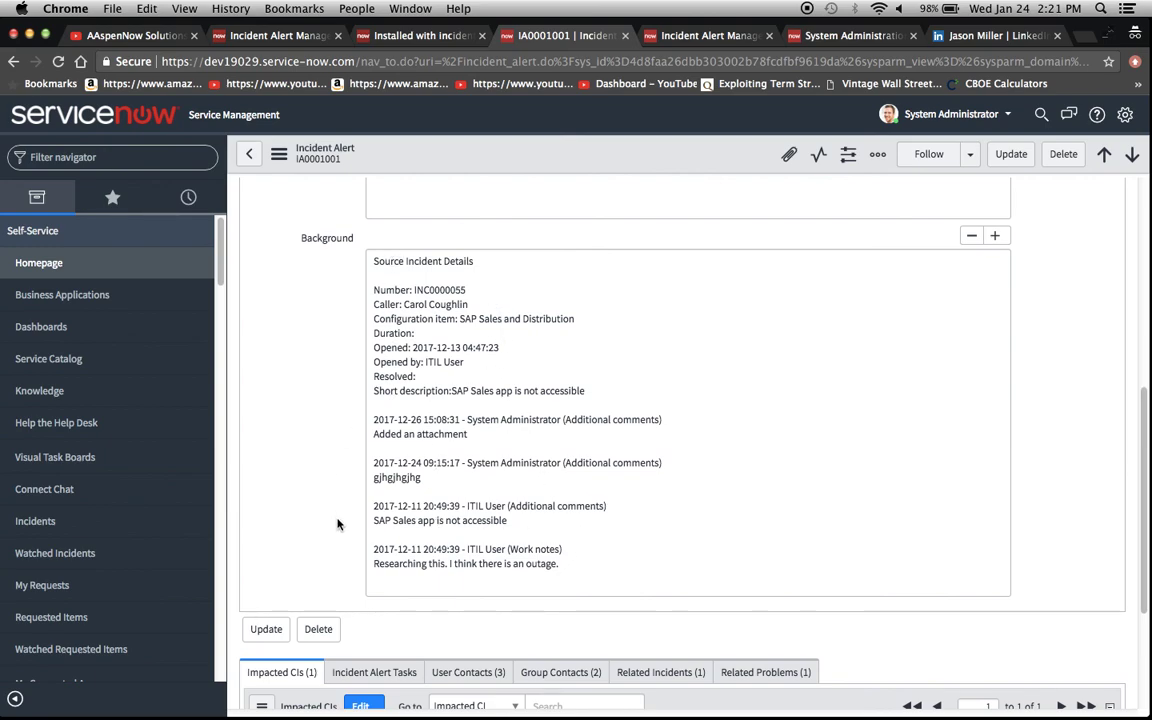
Enter "Test." as the incident alert's description and save the record without leaving its form
{"action": "scroll", "coordinate": [337, 524], "scroll_direction": "up", "scroll_amount": 3}
{"action": "left_click", "coordinate": [397, 342]}
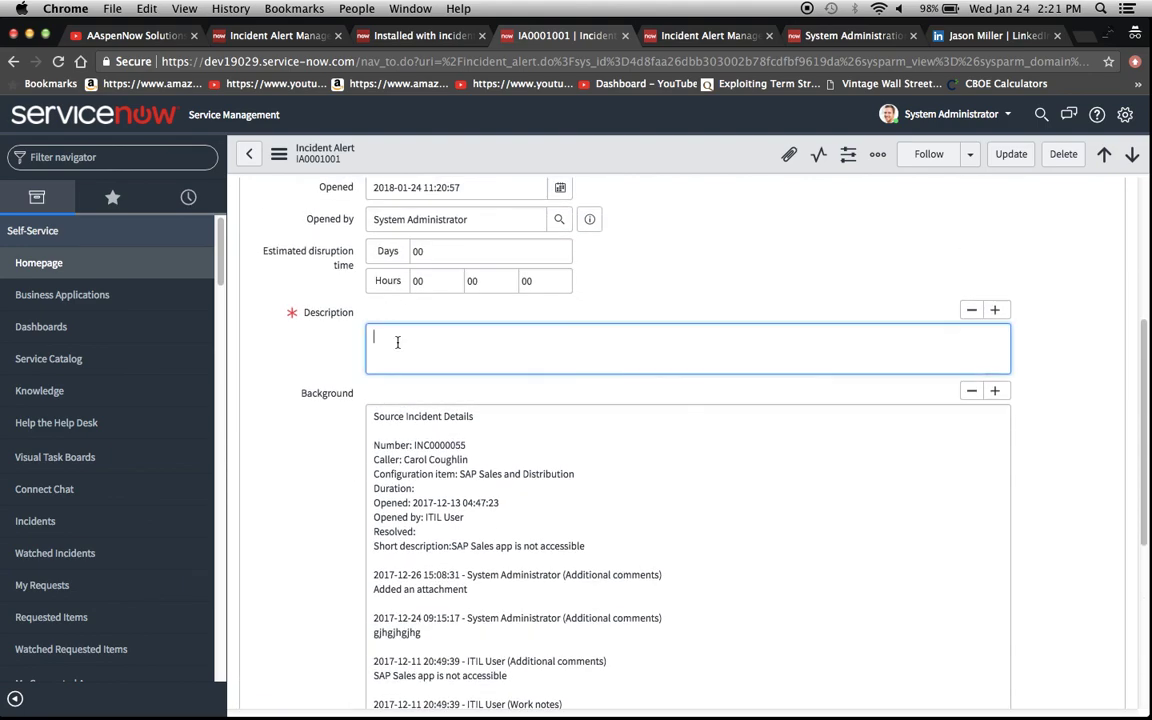
{"action": "type", "text": "Test."}
{"action": "scroll", "coordinate": [597, 276], "scroll_direction": "up", "scroll_amount": 4}
{"action": "left_click", "coordinate": [663, 270]}
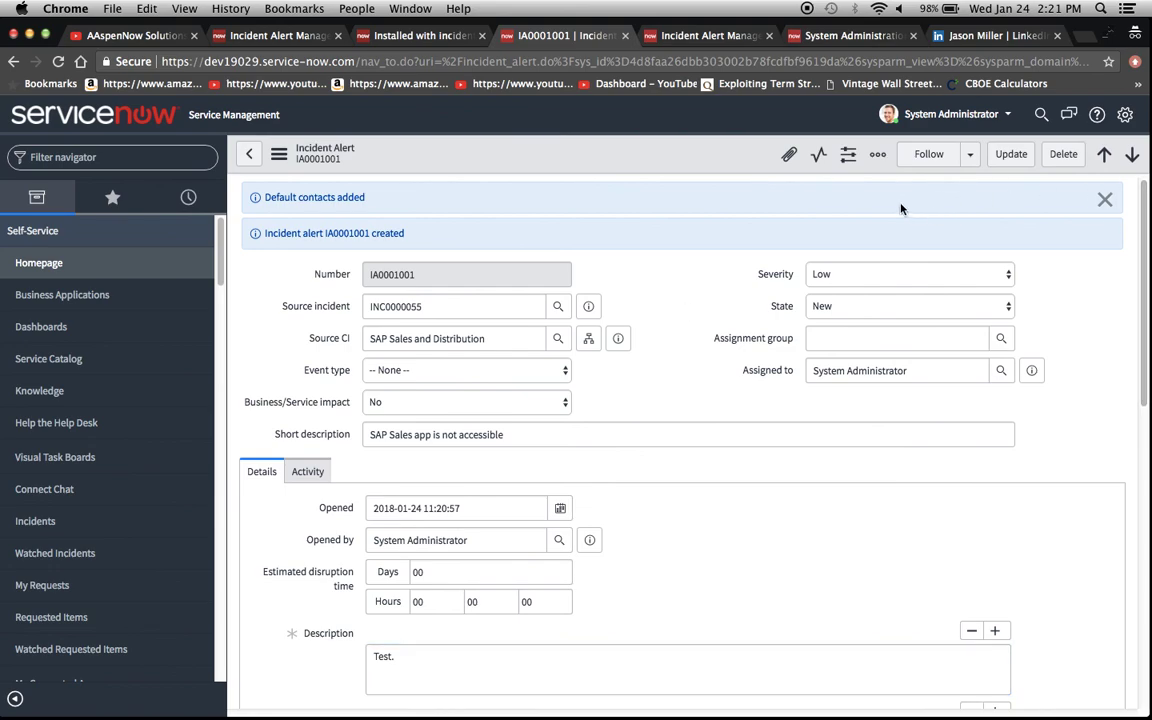
{"action": "left_click", "coordinate": [279, 154]}
{"action": "left_click", "coordinate": [330, 170]}
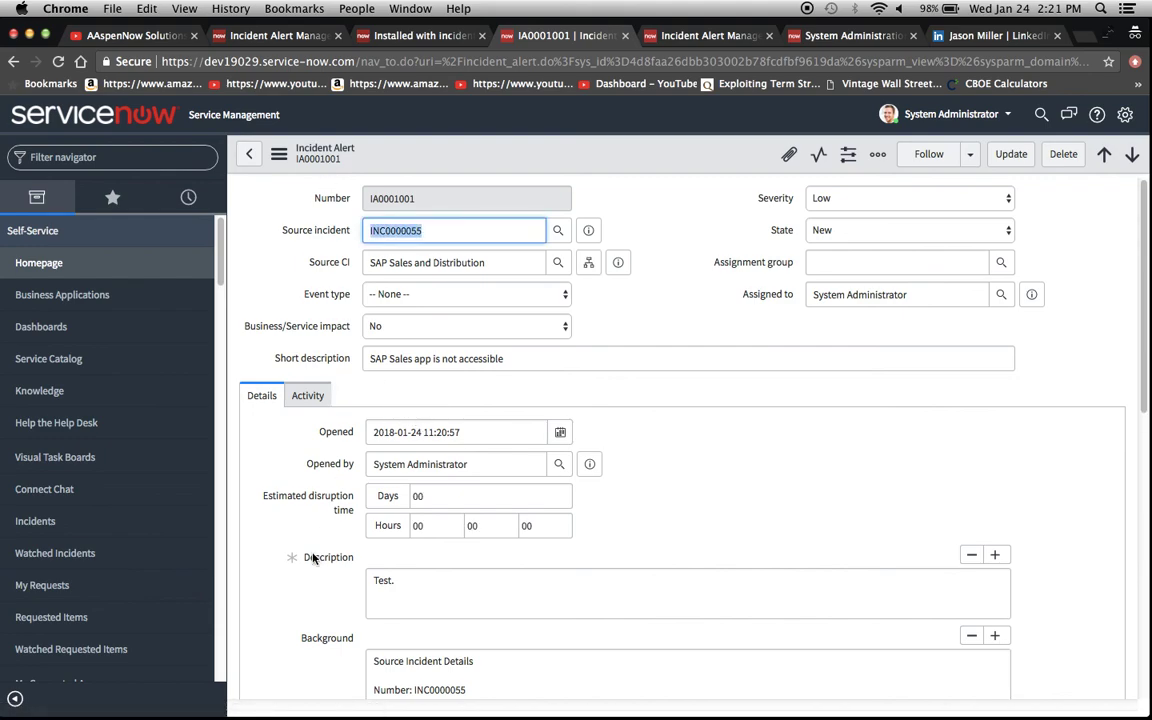
Review the incident alert's work notes and activity entries, and return to its details section
{"action": "left_click", "coordinate": [306, 398]}
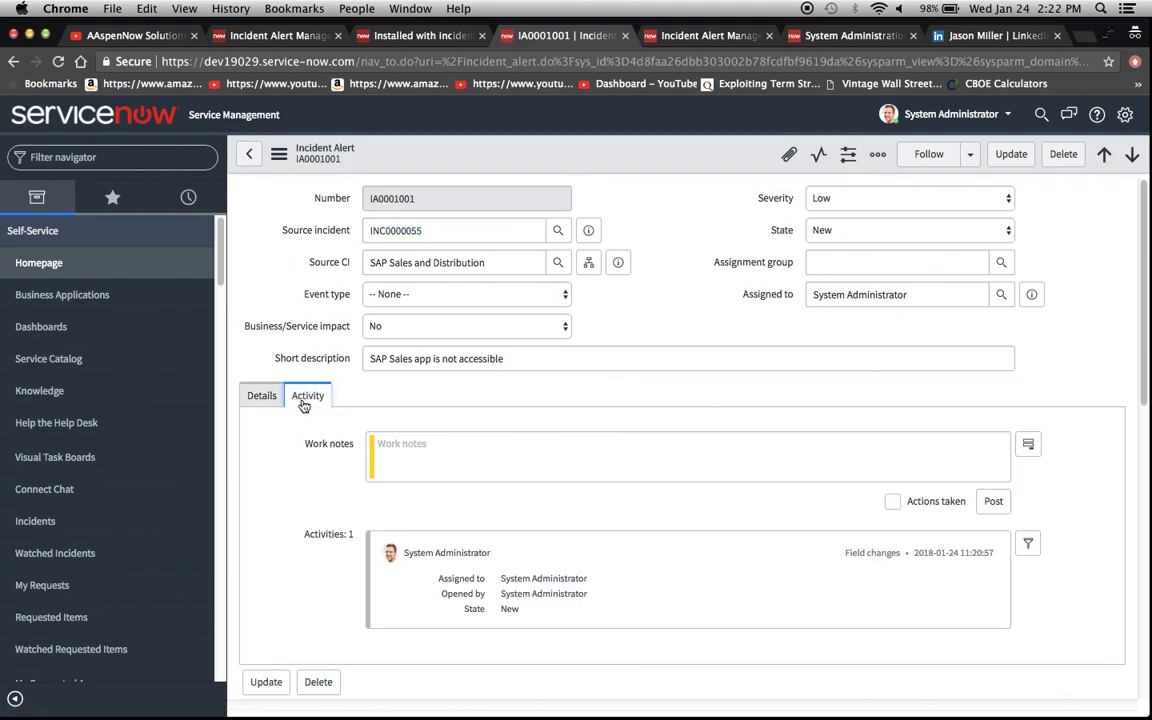
{"action": "scroll", "coordinate": [463, 489], "scroll_direction": "down", "scroll_amount": 3}
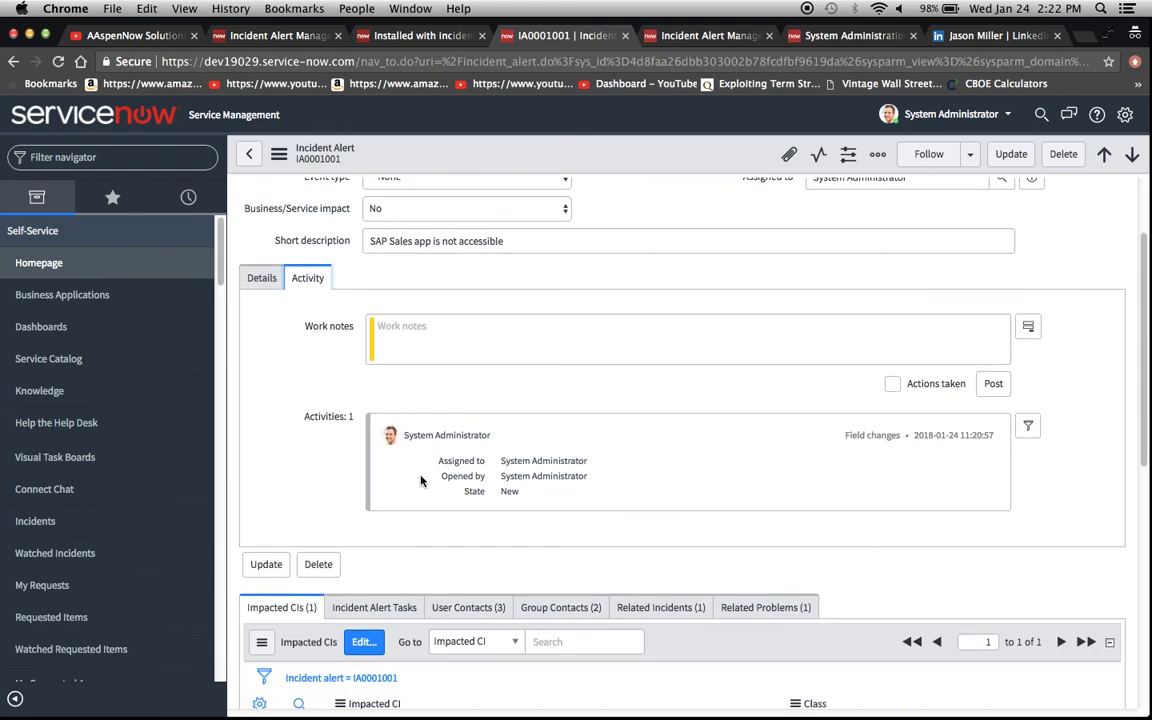
{"action": "left_click", "coordinate": [261, 277]}
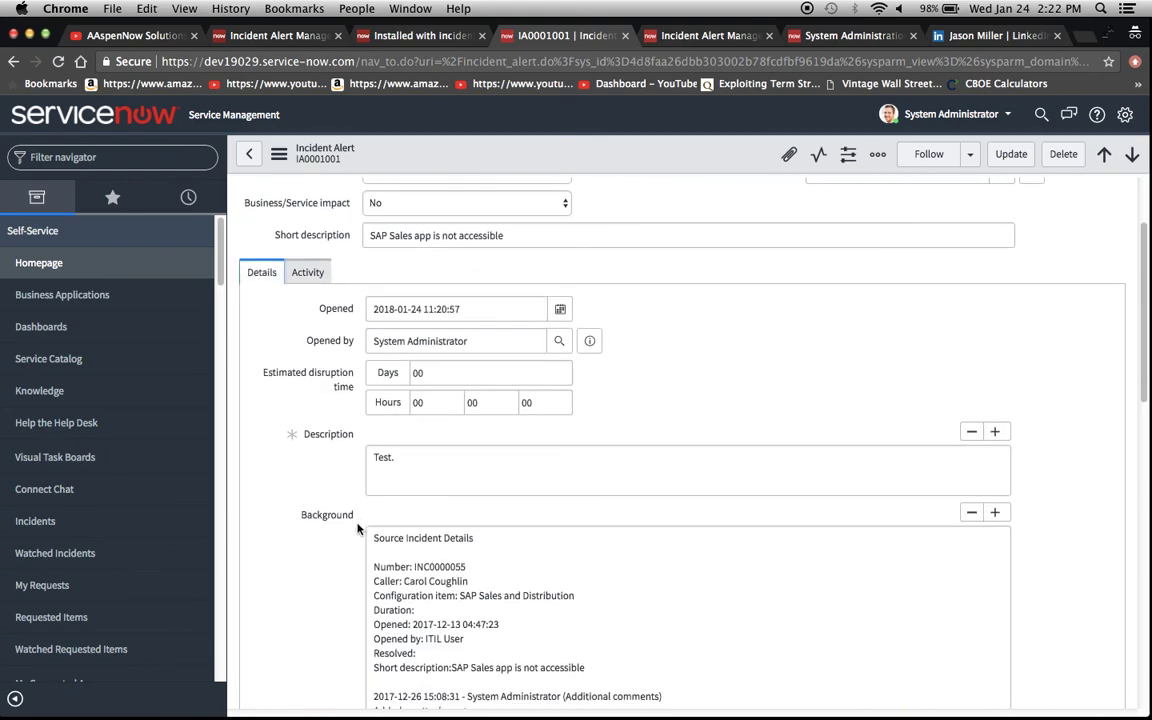
Review the alert's related lists of impacted CIs, alert tasks, user contacts, group contacts, related incidents and related problems
{"action": "scroll", "coordinate": [360, 529], "scroll_direction": "down", "scroll_amount": 10}
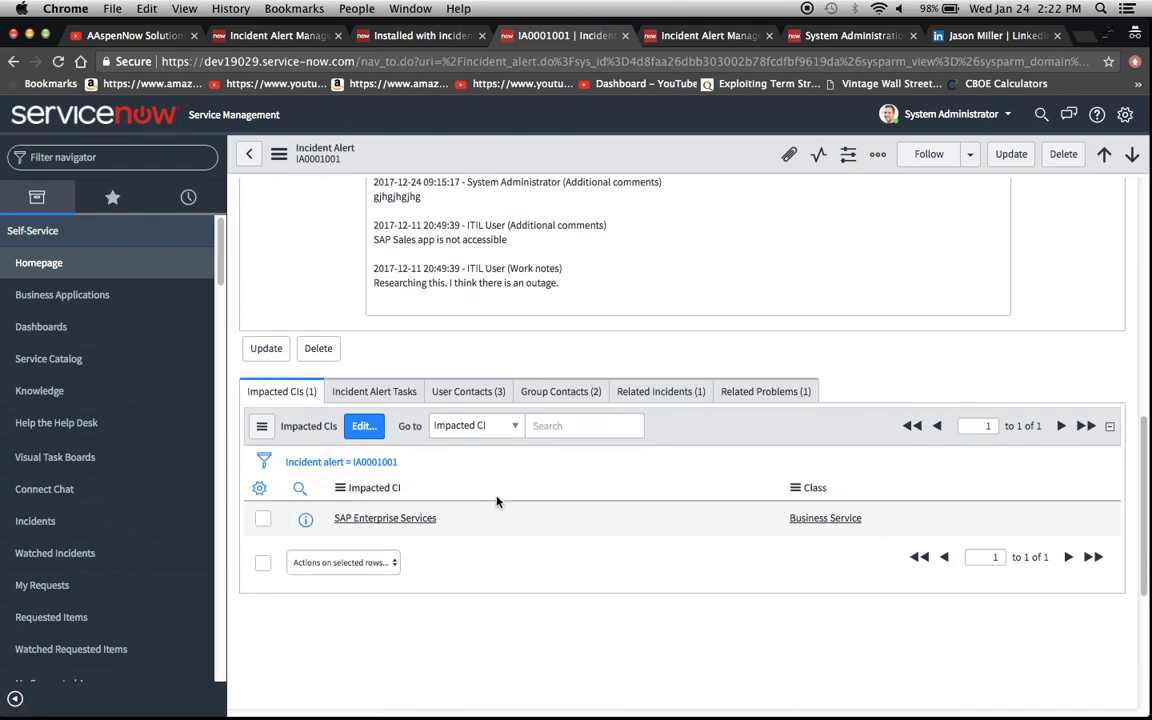
{"action": "left_click", "coordinate": [373, 391]}
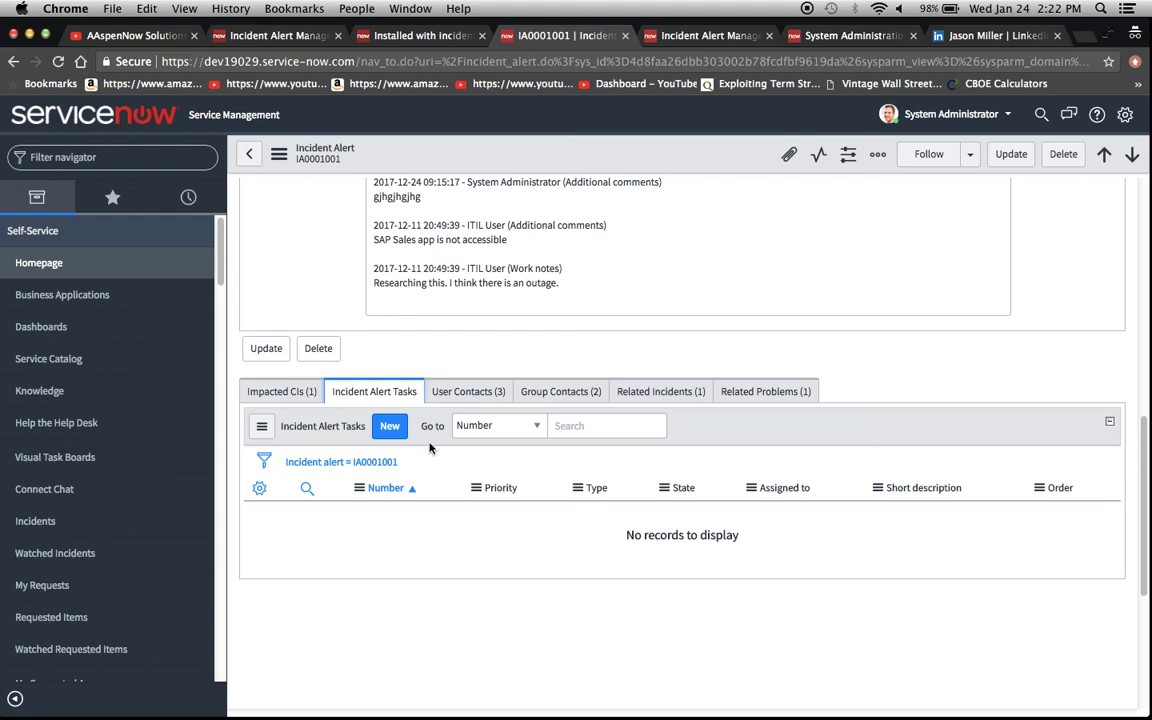
{"action": "left_click", "coordinate": [467, 395]}
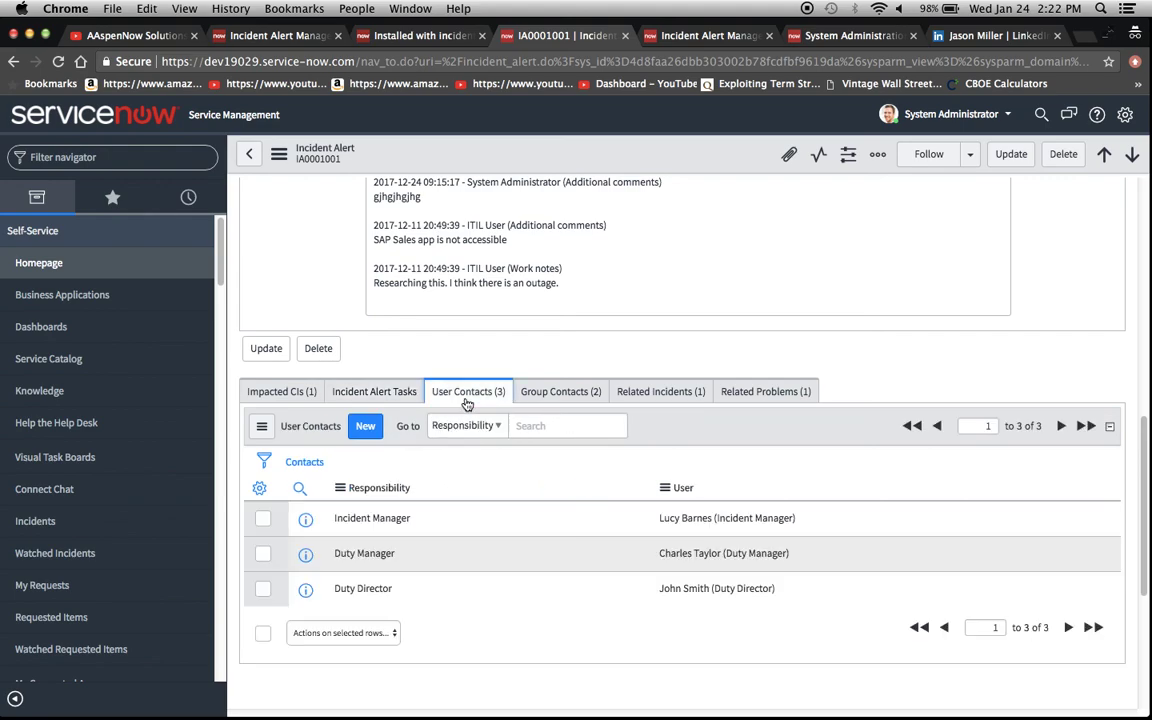
{"action": "left_click", "coordinate": [563, 393]}
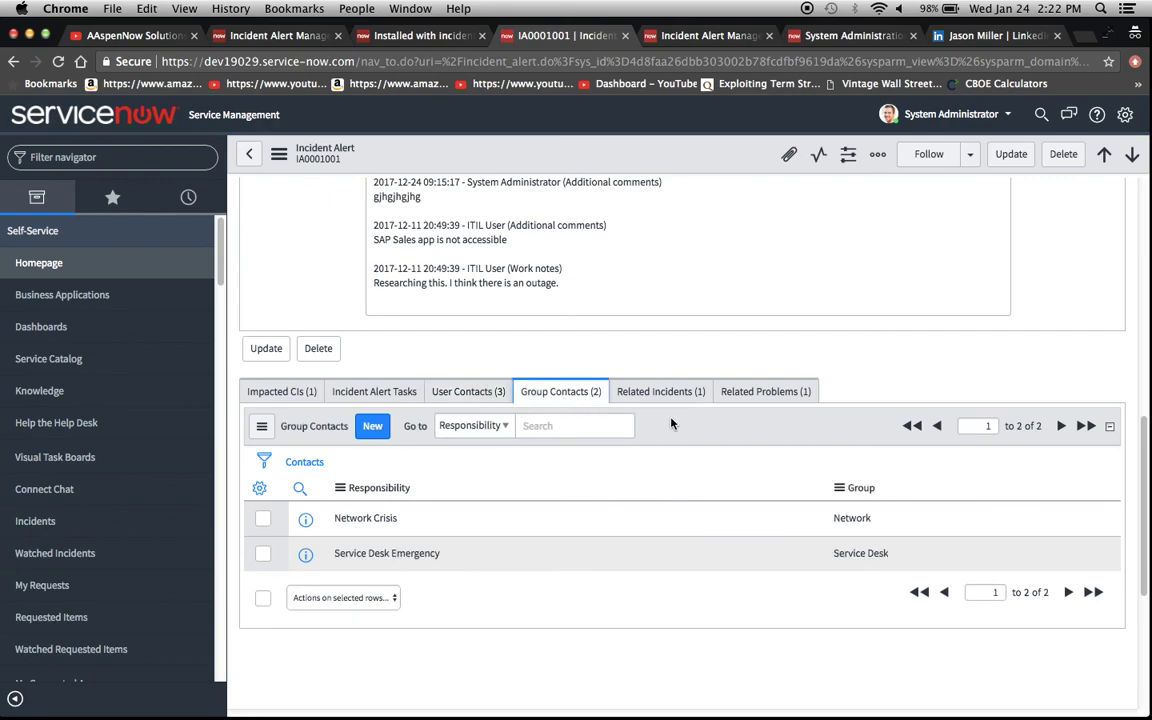
{"action": "left_click", "coordinate": [663, 394]}
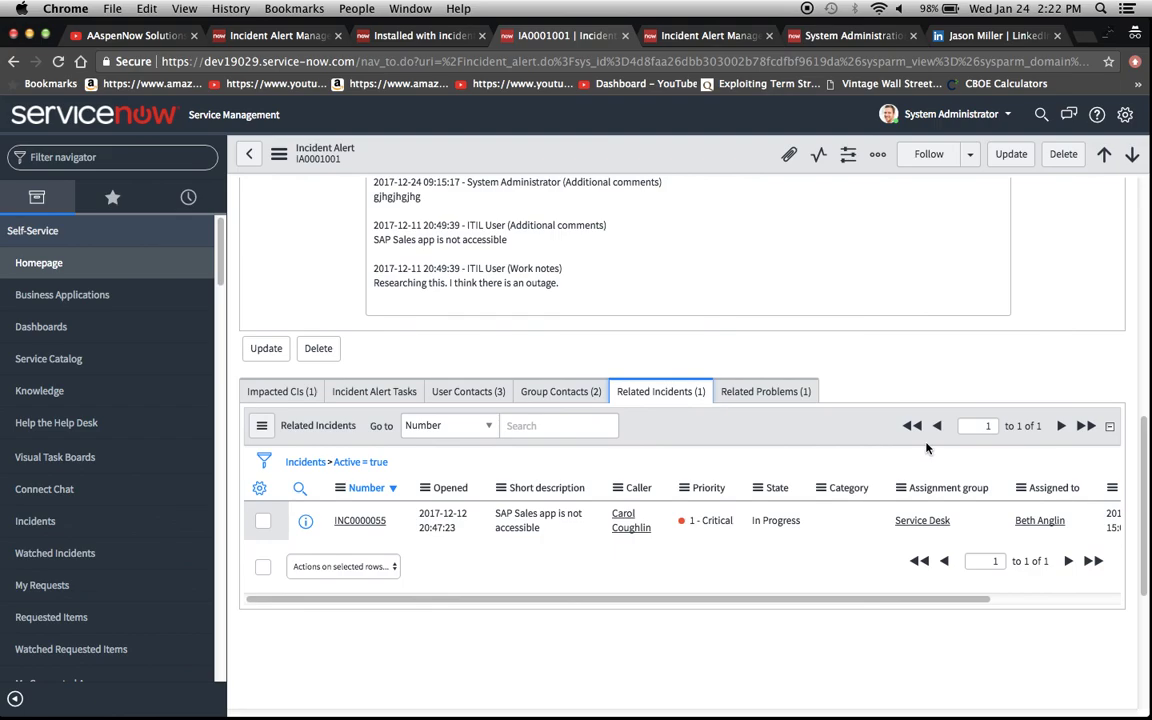
{"action": "left_click", "coordinate": [772, 394]}
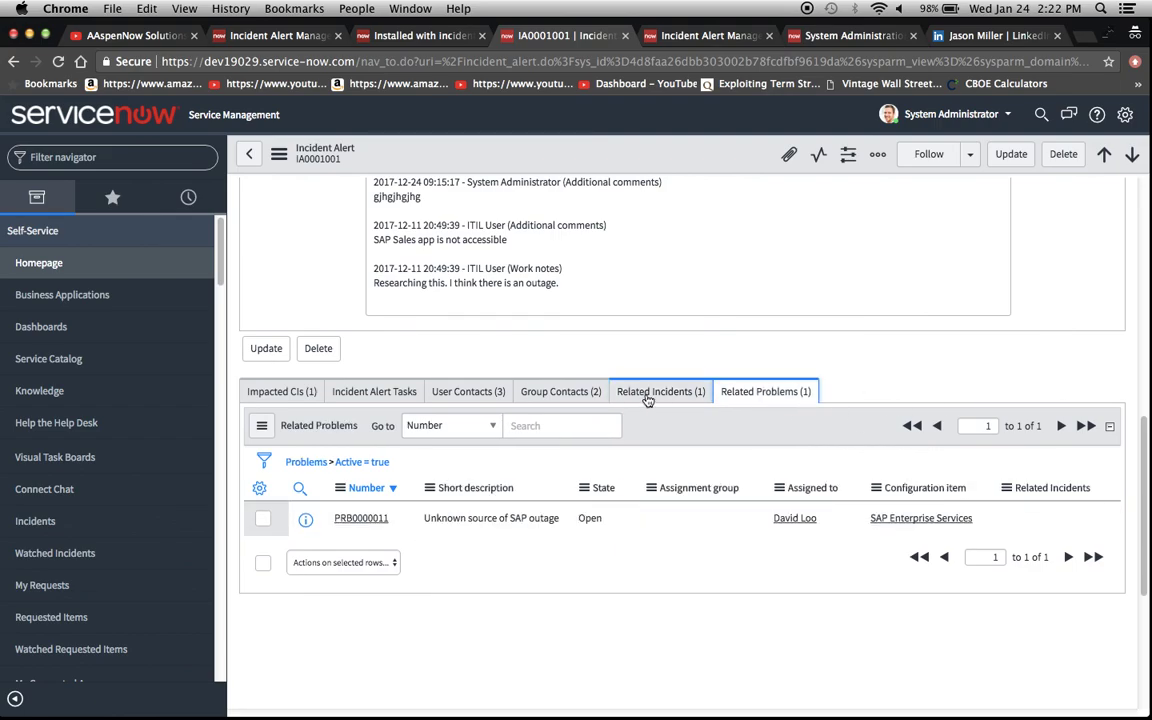
{"action": "scroll", "coordinate": [645, 399], "scroll_direction": "up", "scroll_amount": 10}
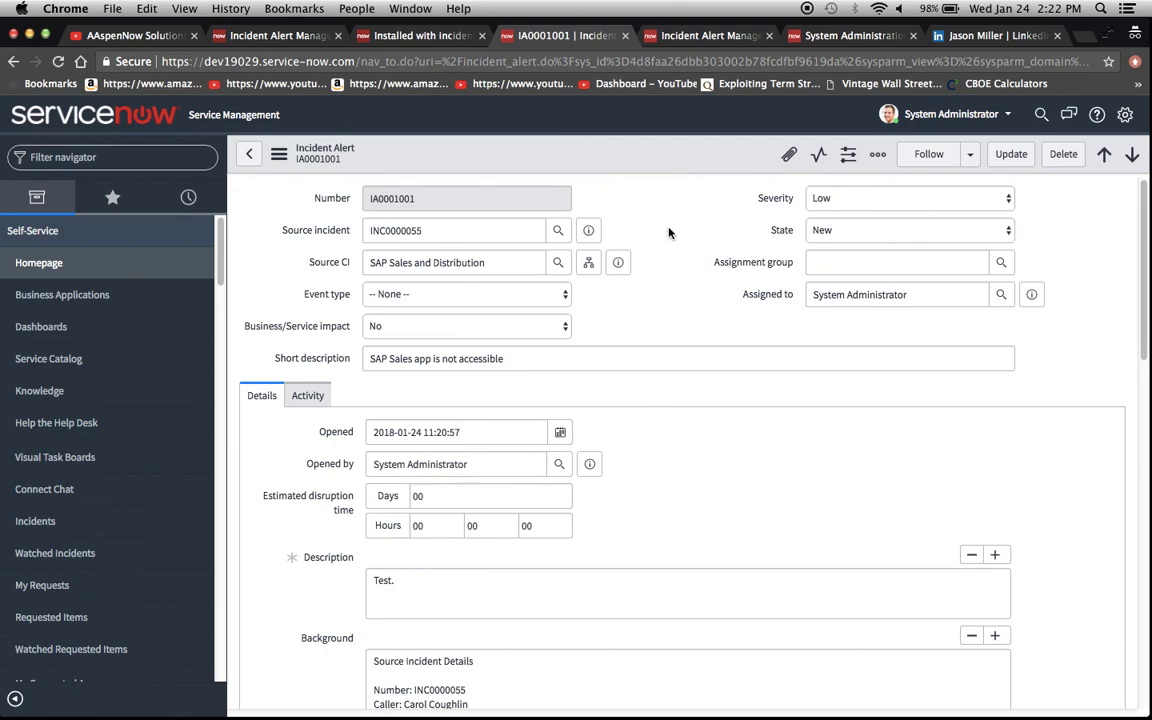
Switch to the System Administration homepage, reload it with the navigator filter cleared, and filter the navigator for "alert"
{"action": "left_click", "coordinate": [704, 38]}
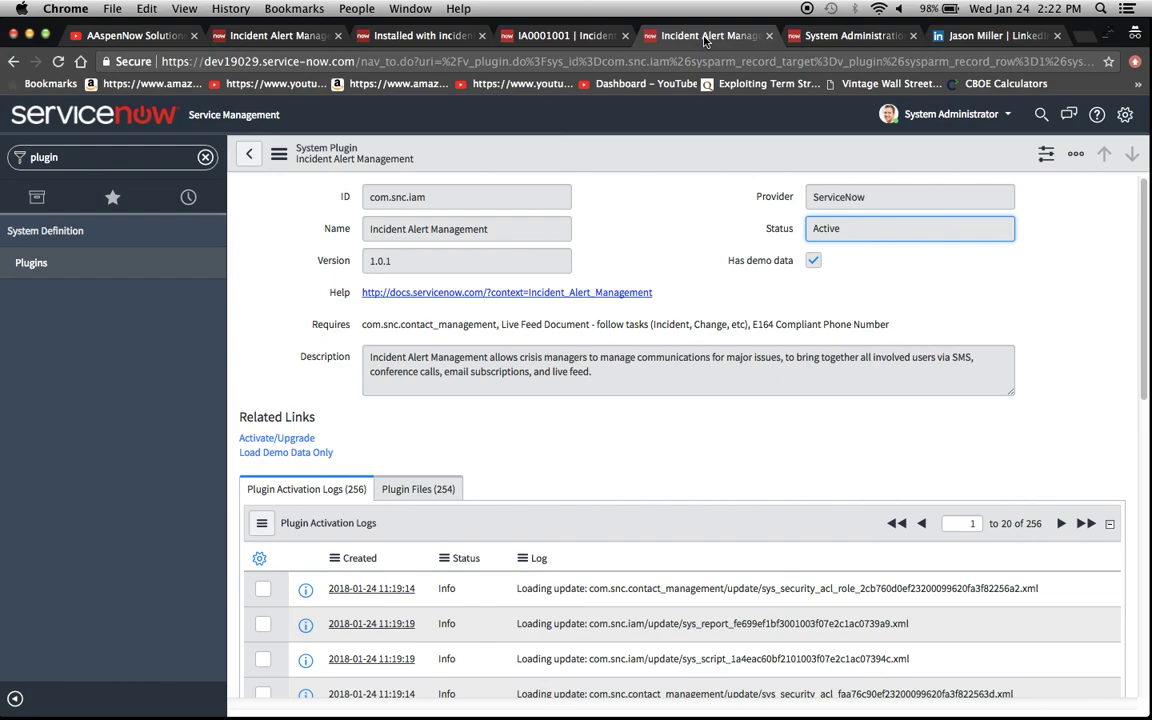
{"action": "left_click", "coordinate": [785, 35]}
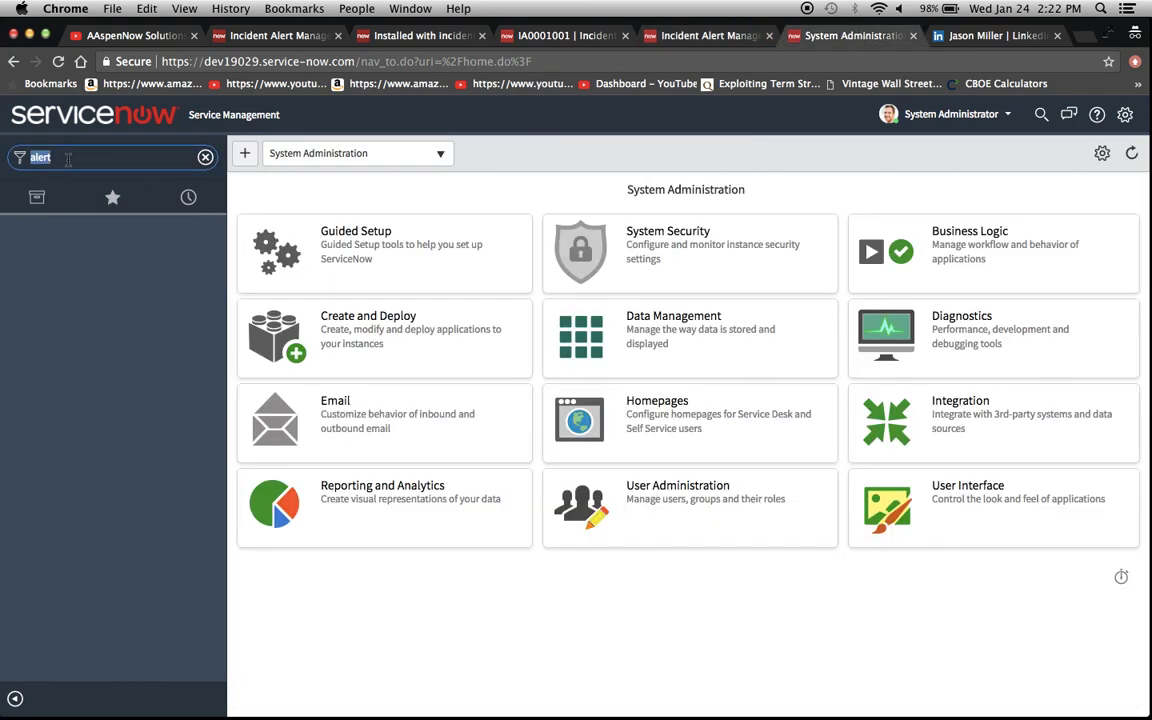
{"action": "left_click", "coordinate": [68, 158]}
{"action": "key", "text": "BackSpace"}
{"action": "key", "text": "BackSpace"}
{"action": "key", "text": "BackSpace"}
{"action": "key", "text": "BackSpace"}
{"action": "key", "text": "BackSpace"}
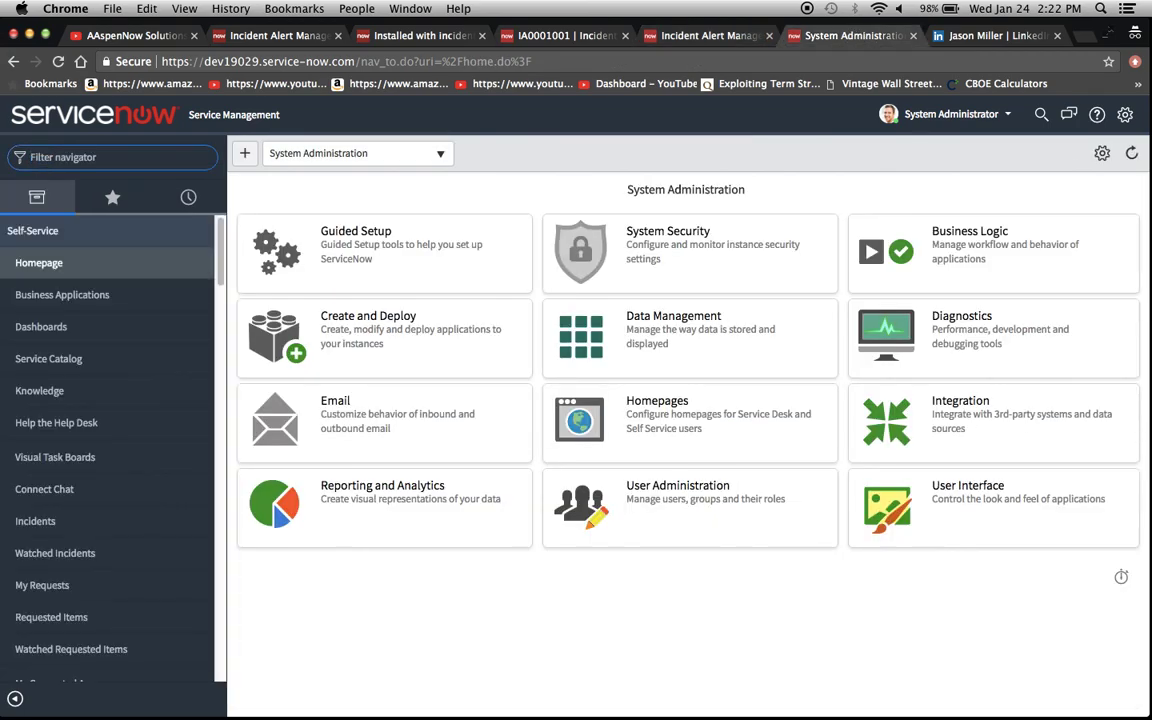
{"action": "left_click", "coordinate": [58, 61]}
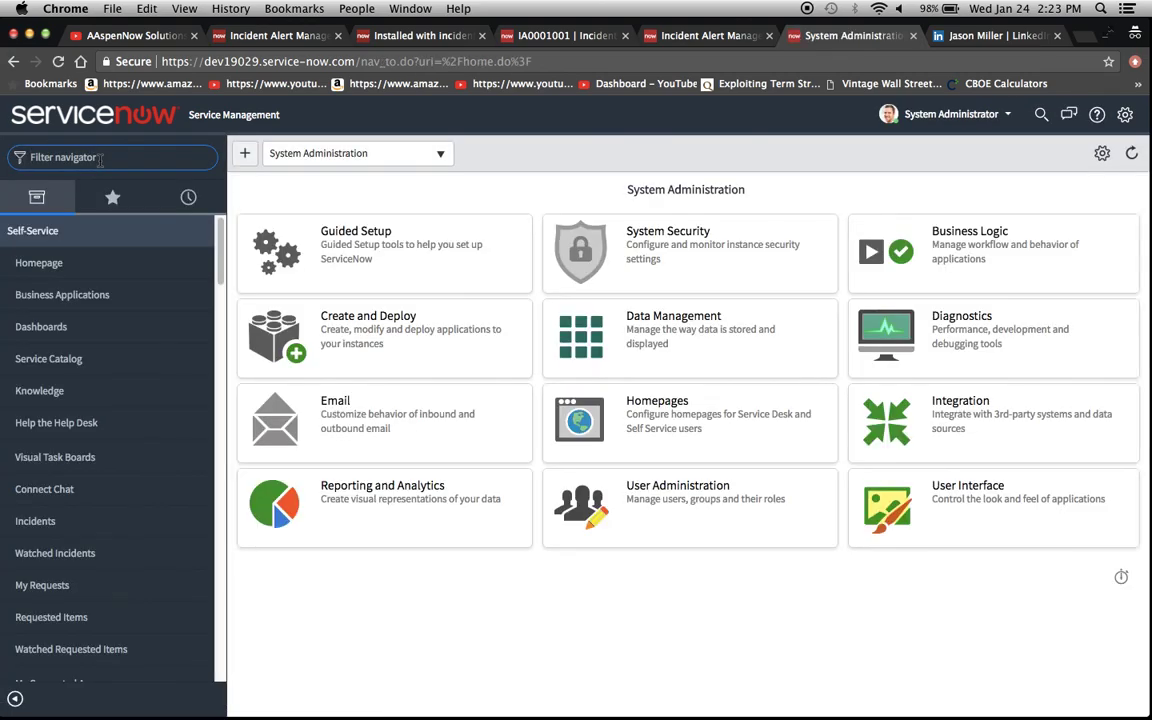
{"action": "type", "text": "alert"}
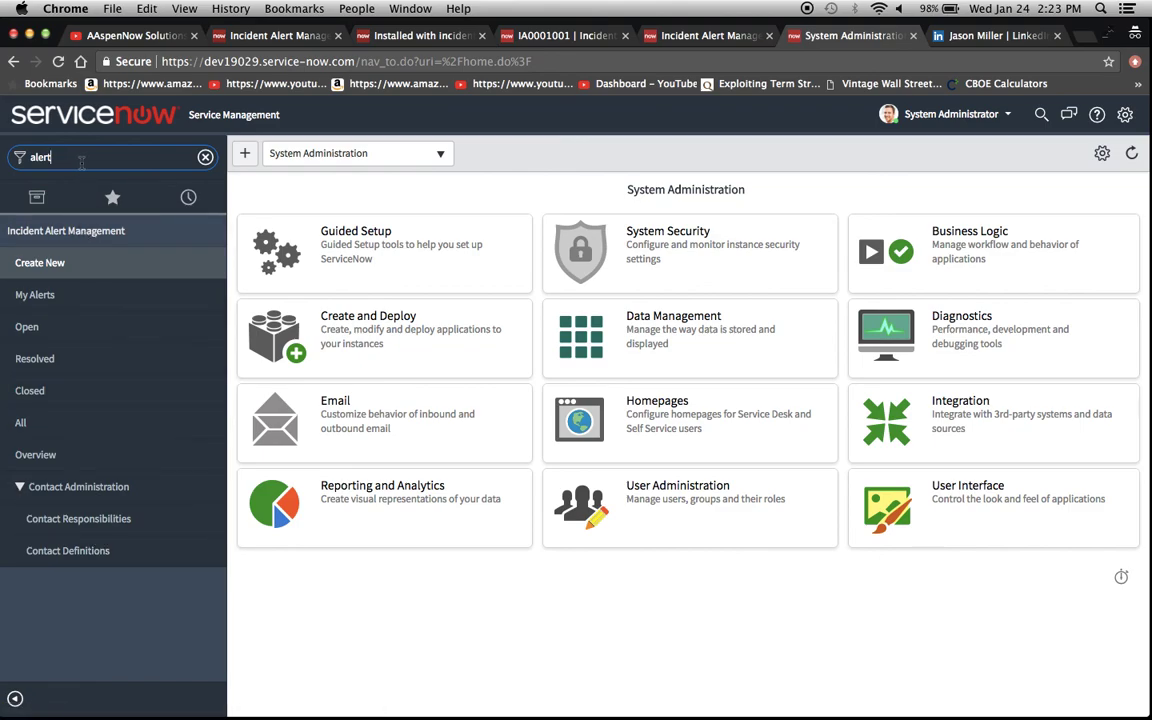
Open the incident alert table's configurations with the incident_alert.config navigator command
{"action": "left_click", "coordinate": [29, 157]}
{"action": "type", "text": "incident"}
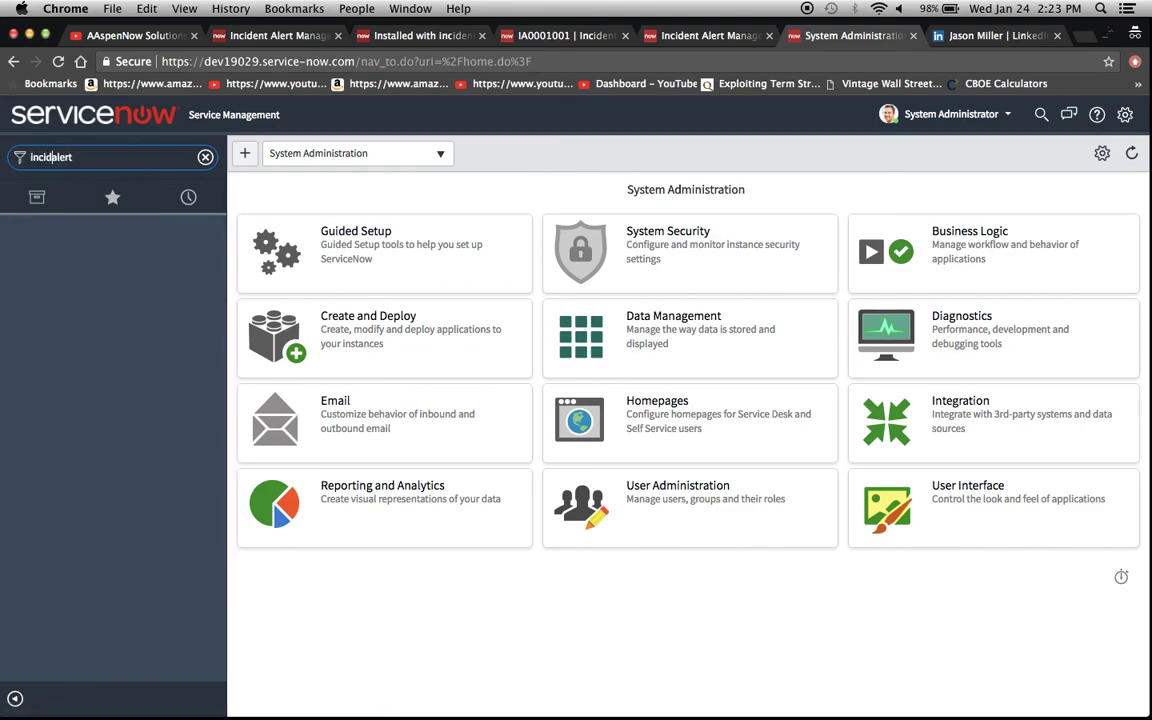
{"action": "type", "text": "_"}
{"action": "left_click", "coordinate": [95, 157]}
{"action": "type", "text": ".list"}
{"action": "key", "text": "BackSpace"}
{"action": "key", "text": "BackSpace"}
{"action": "key", "text": "BackSpace"}
{"action": "key", "text": "BackSpace"}
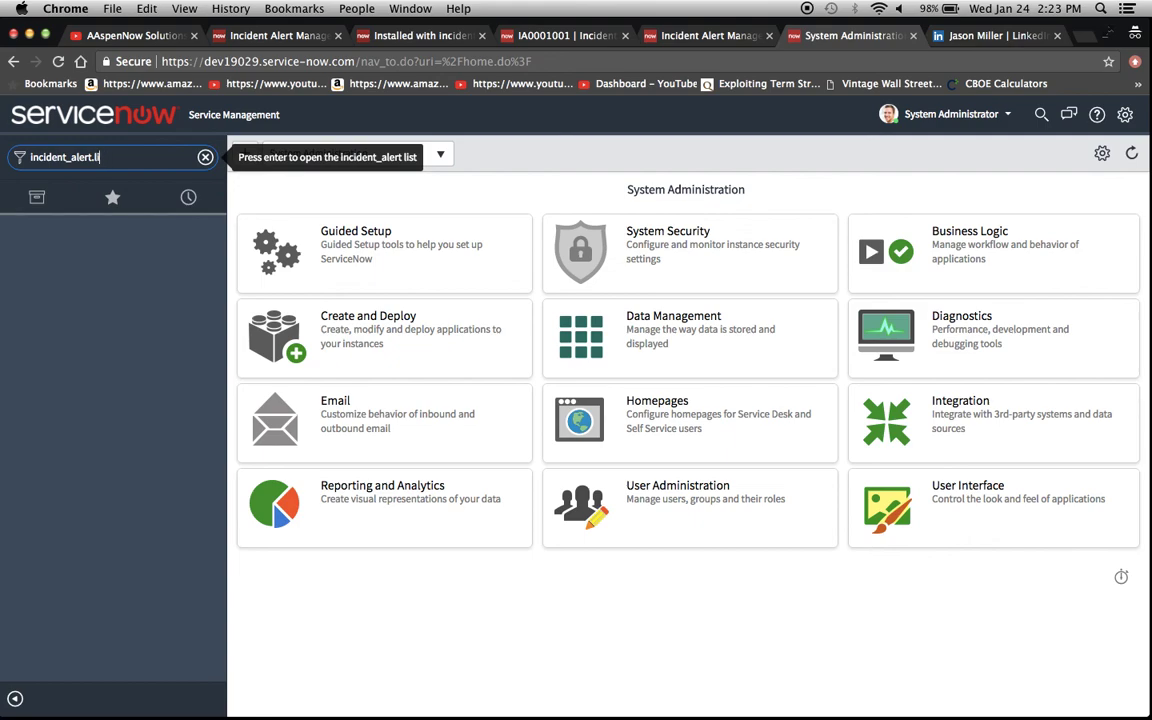
{"action": "type", "text": "config"}
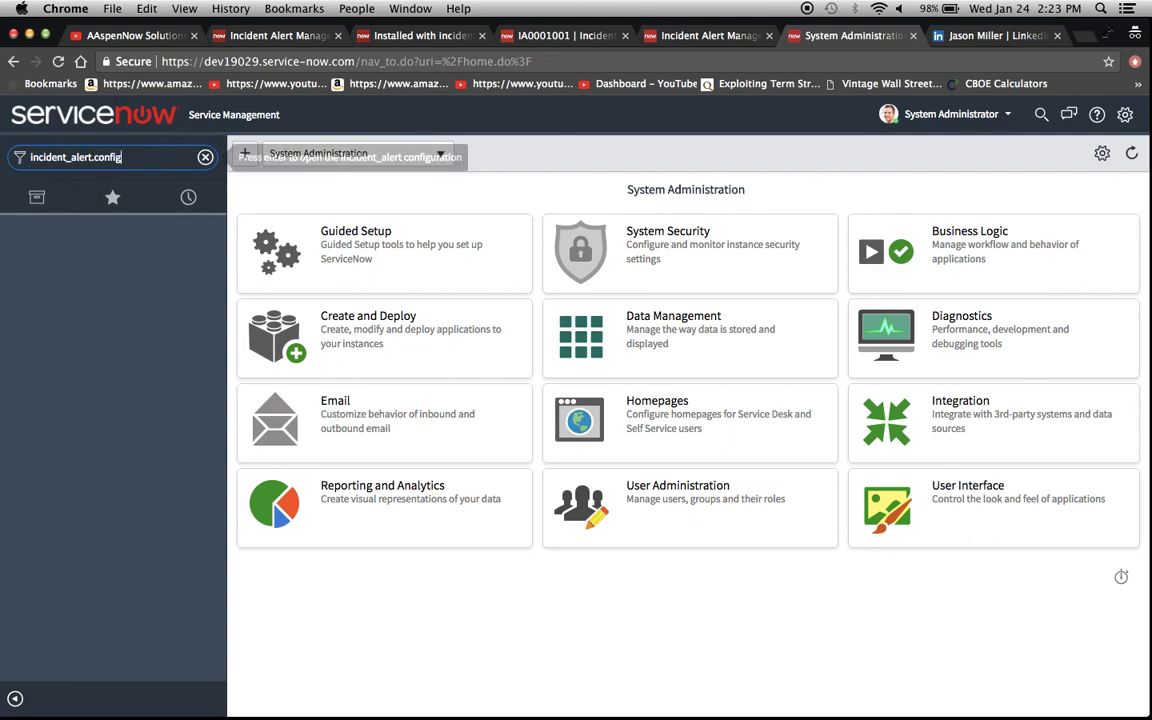
{"action": "key", "text": "Return"}
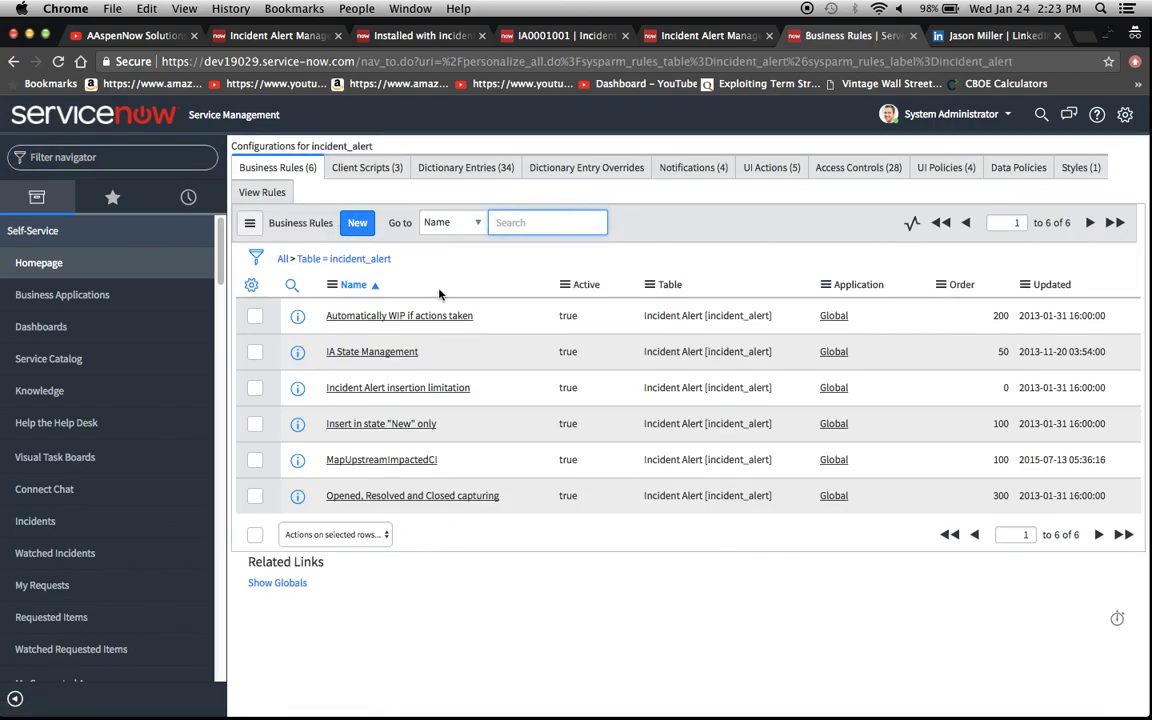
Review the incident_alert table's client scripts, UI actions, notifications and UI policies
{"action": "left_click", "coordinate": [379, 171]}
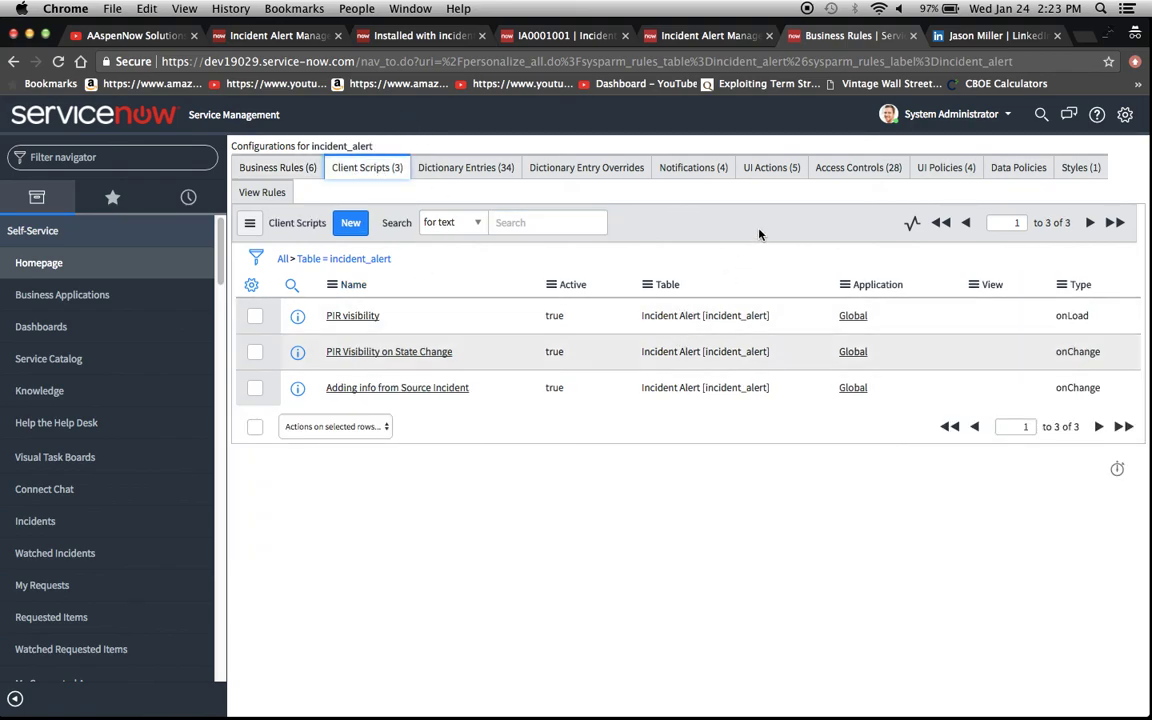
{"action": "left_click", "coordinate": [770, 171]}
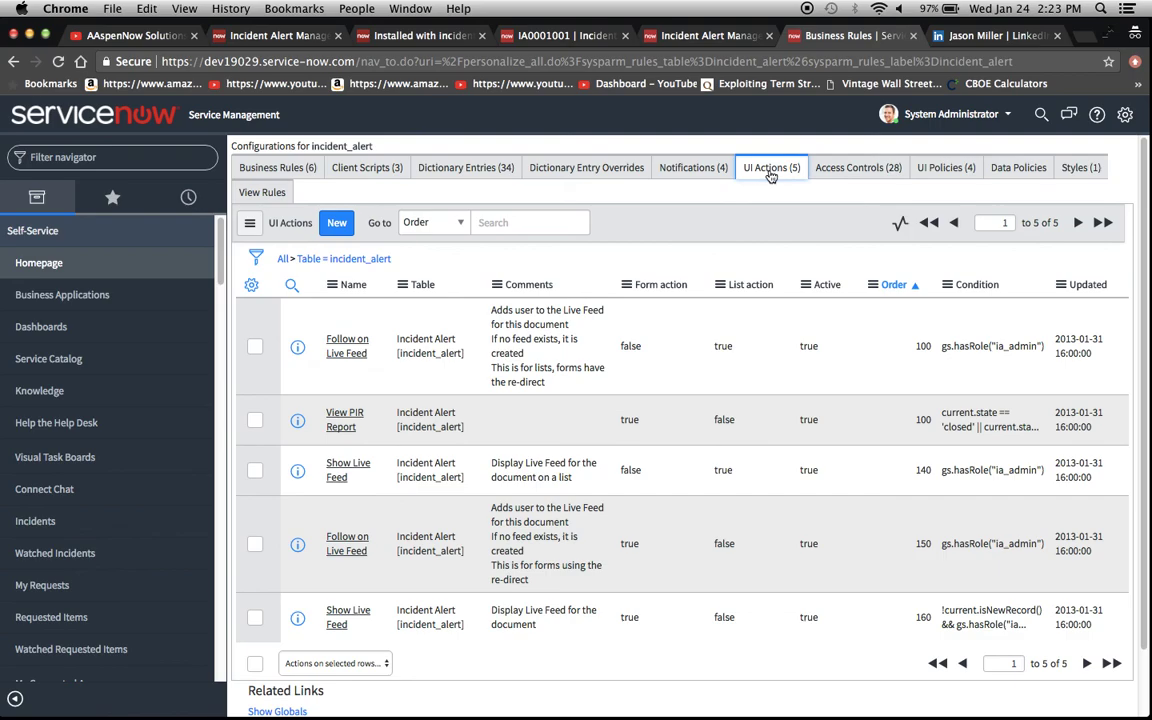
{"action": "scroll", "coordinate": [658, 442], "scroll_direction": "down", "scroll_amount": 2}
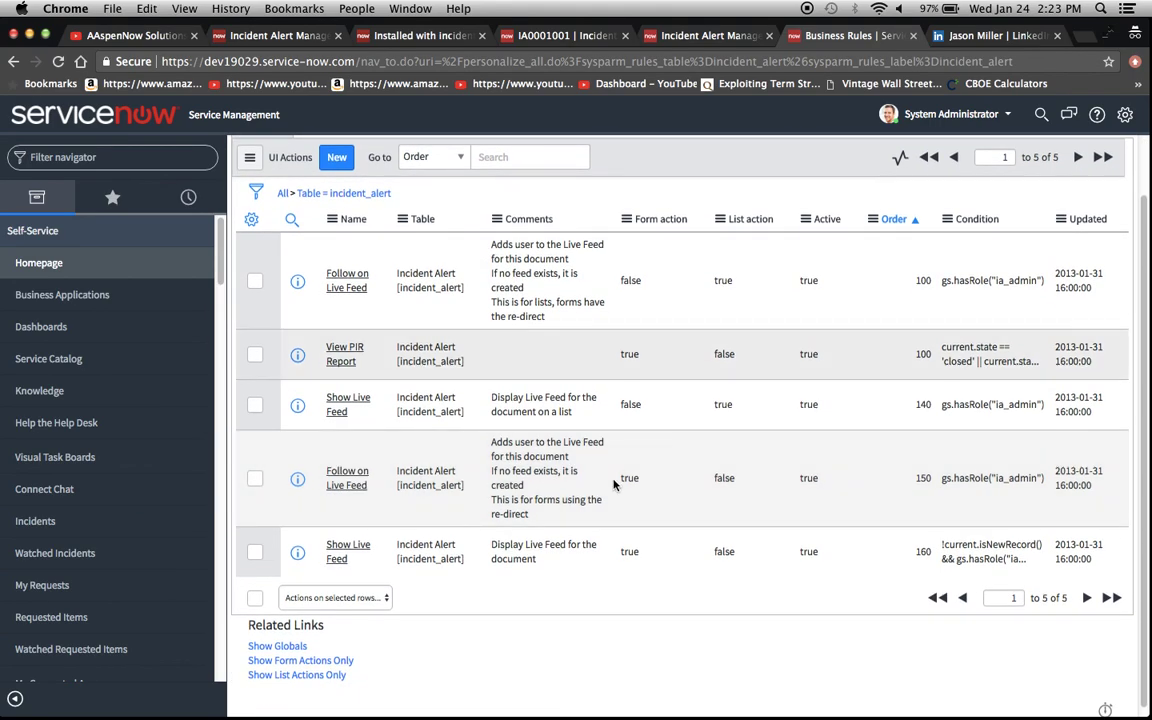
{"action": "scroll", "coordinate": [390, 338], "scroll_direction": "up", "scroll_amount": 2}
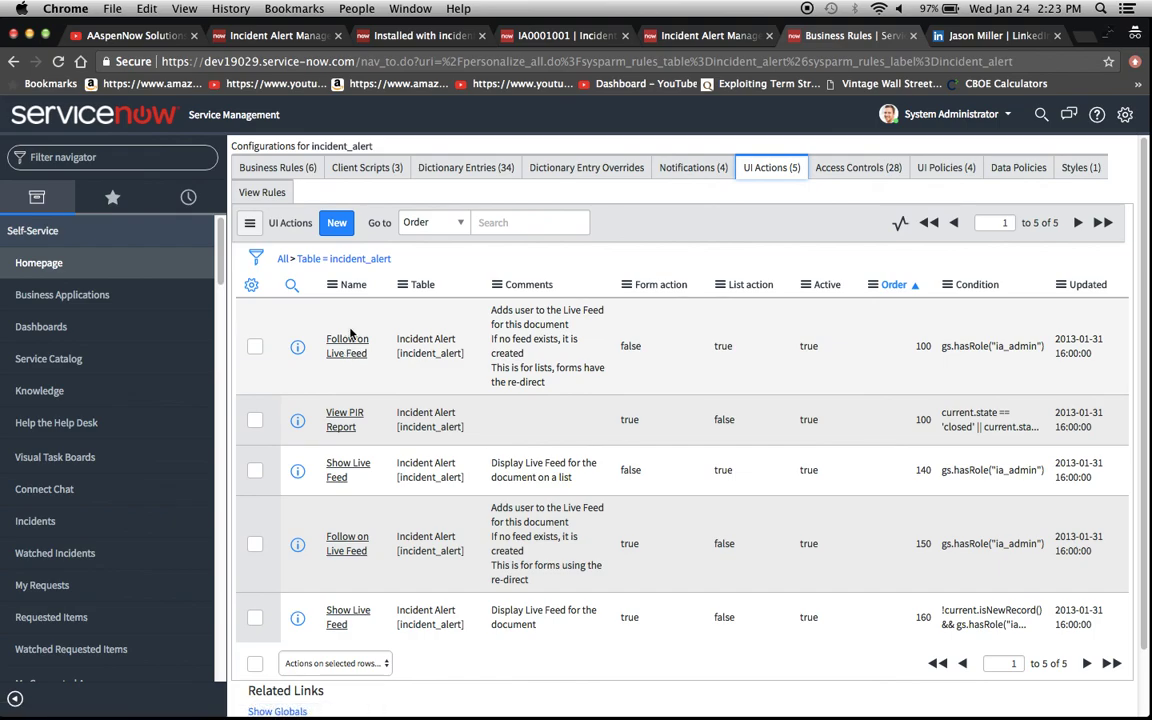
{"action": "left_click", "coordinate": [701, 170]}
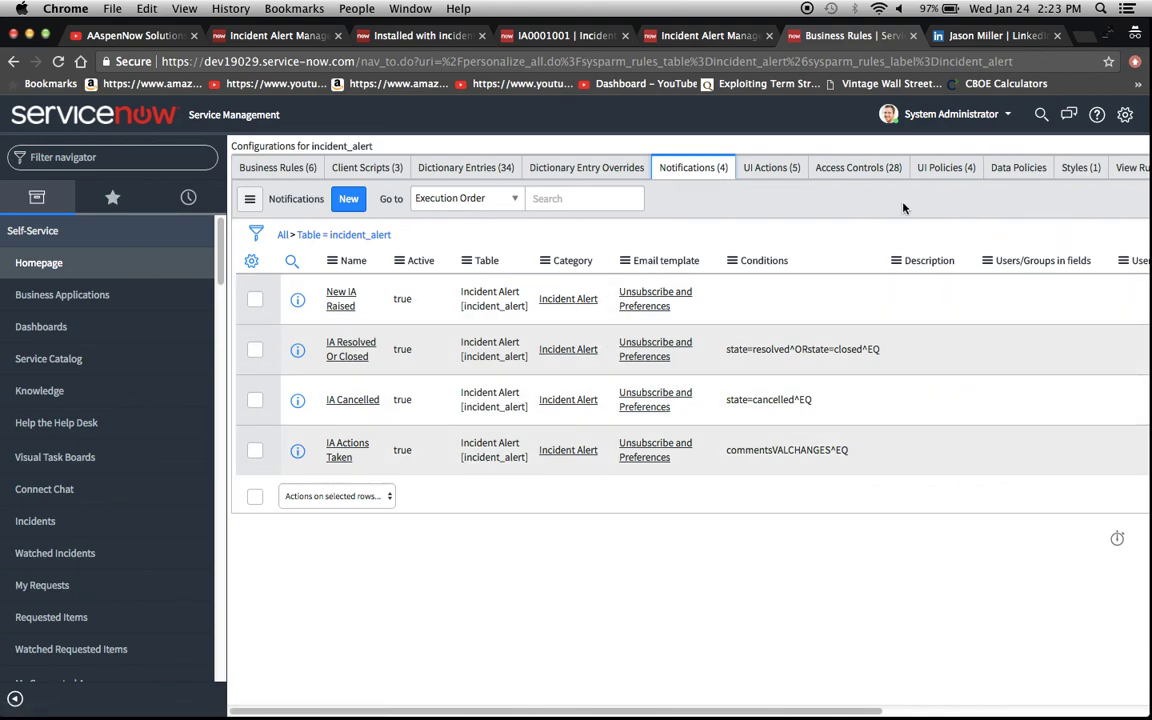
{"action": "left_click", "coordinate": [948, 168]}
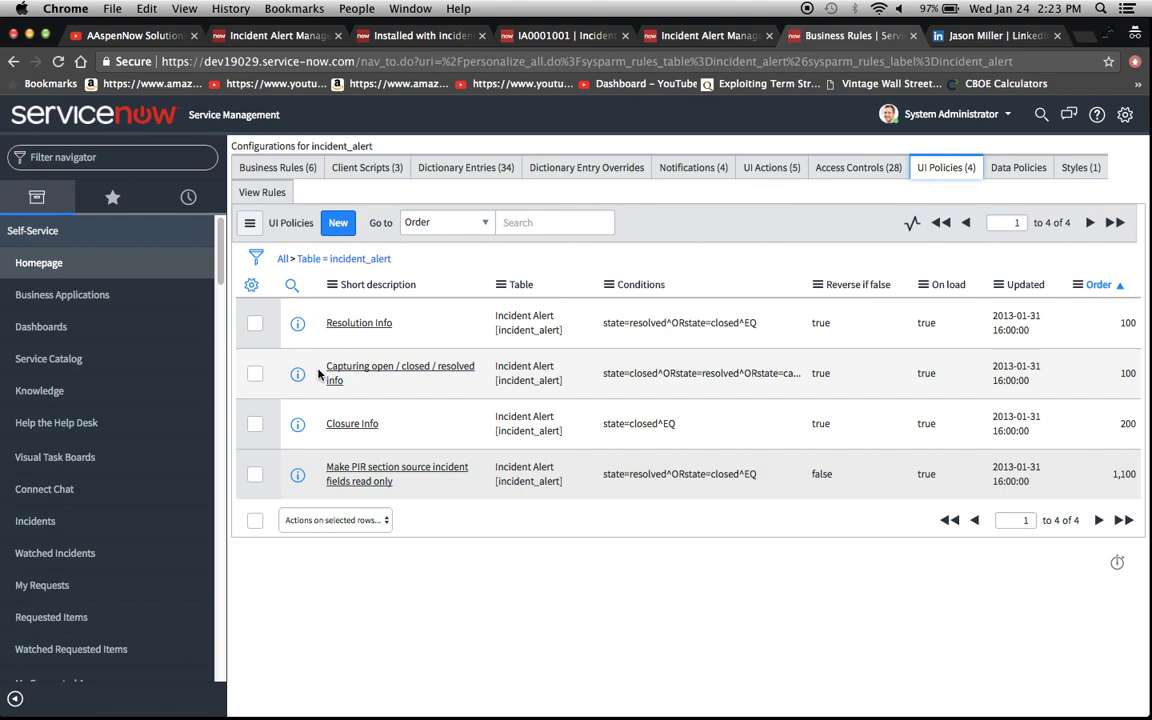
Open the "Capturing open / closed / resolved info" UI policy, examine its conditions and policy actions, and return to the configurations list
{"action": "left_click", "coordinate": [370, 370]}
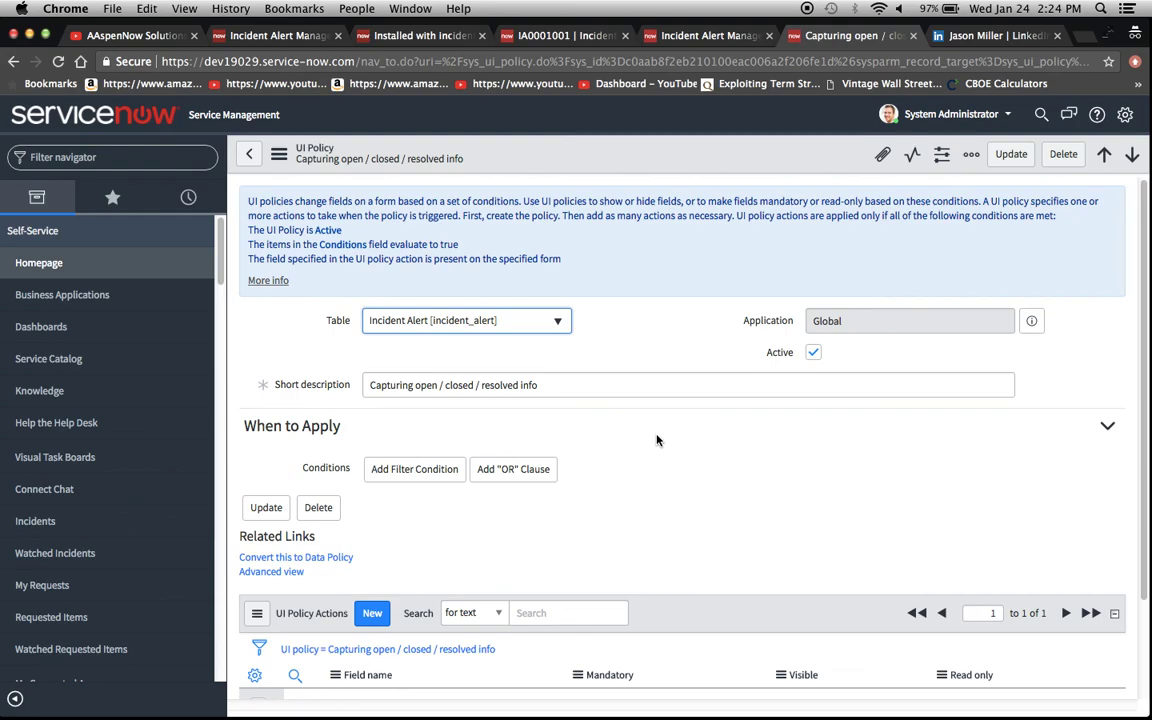
{"action": "scroll", "coordinate": [657, 440], "scroll_direction": "down", "scroll_amount": 5}
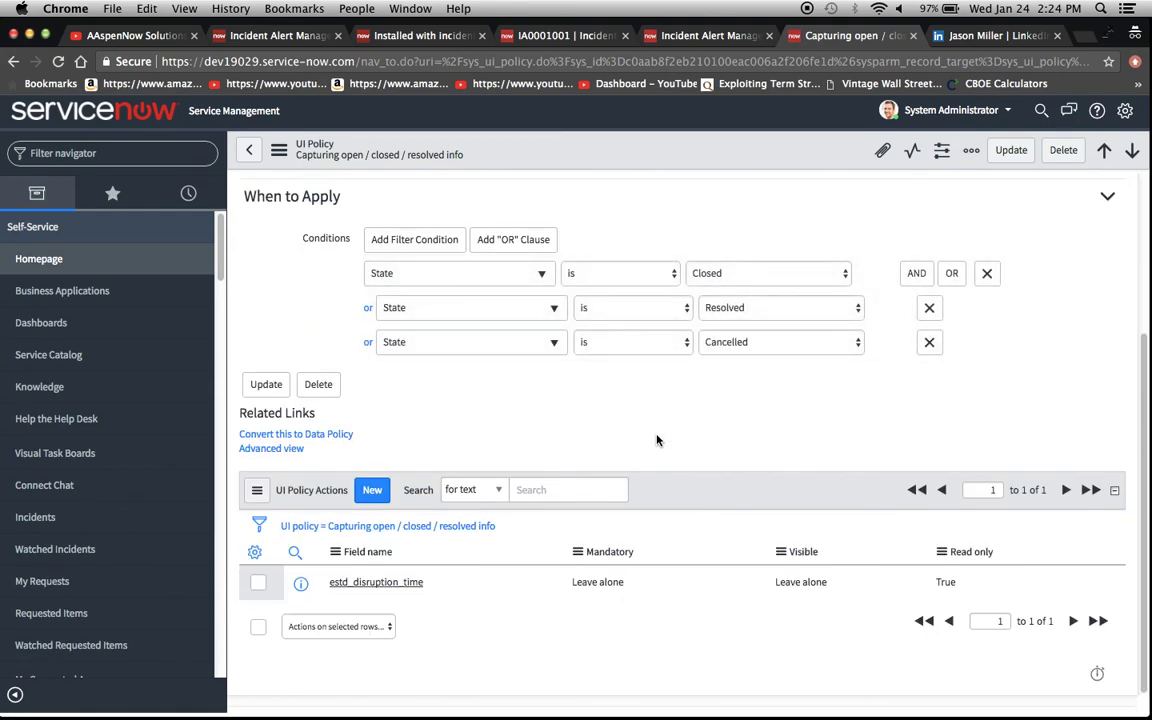
{"action": "scroll", "coordinate": [640, 470], "scroll_direction": "up", "scroll_amount": 2}
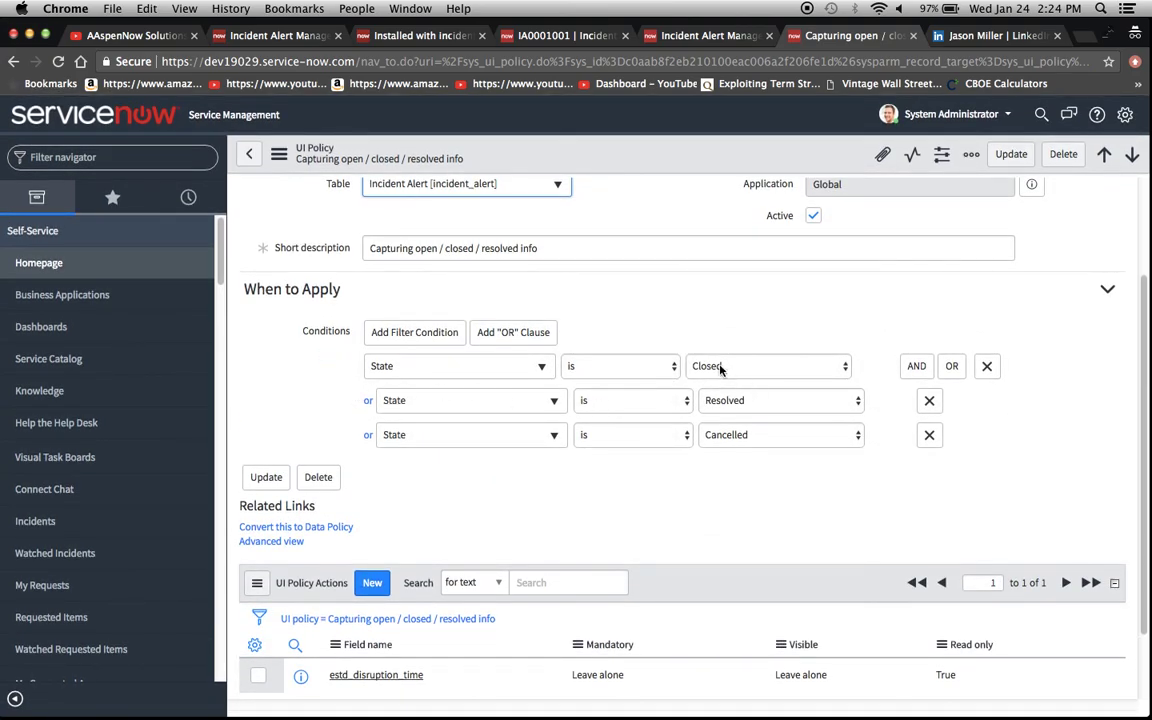
{"action": "scroll", "coordinate": [773, 483], "scroll_direction": "down", "scroll_amount": 2}
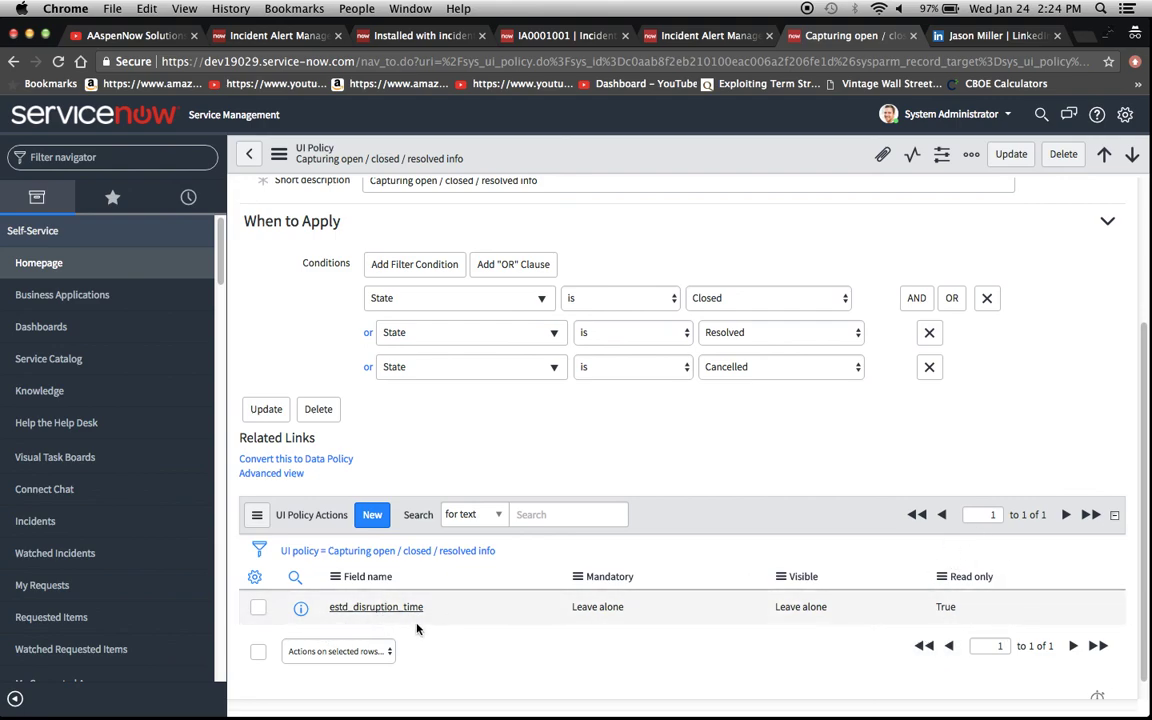
{"action": "scroll", "coordinate": [612, 617], "scroll_direction": "up", "scroll_amount": 3}
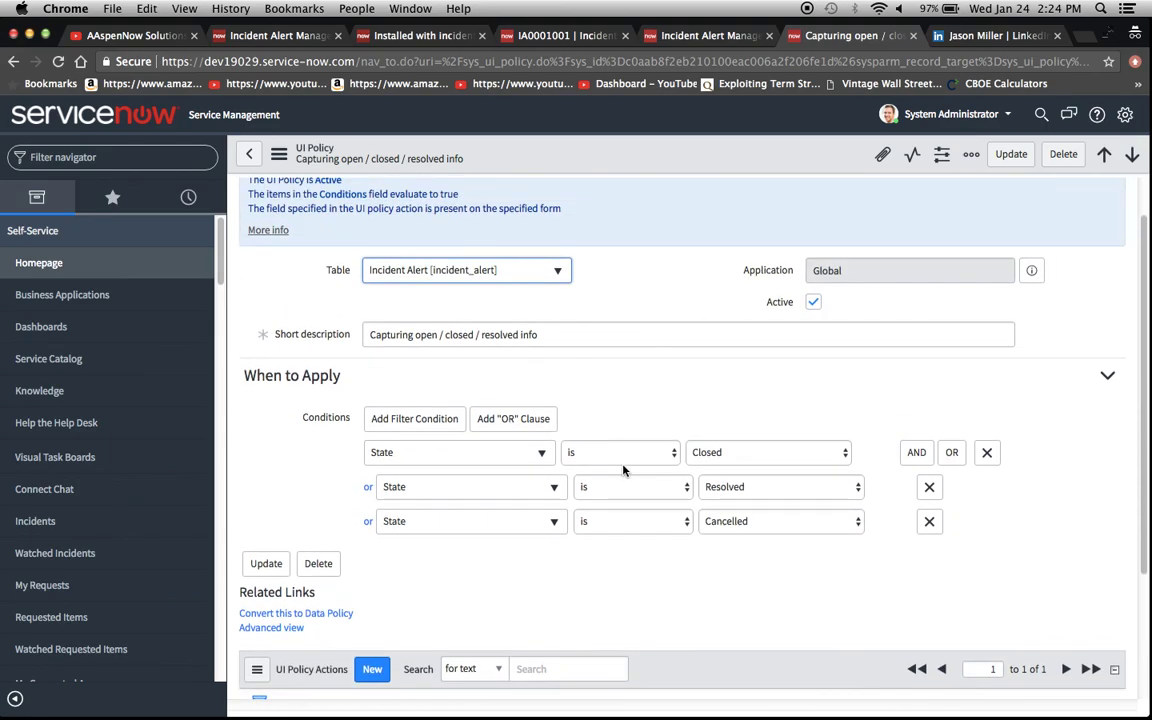
{"action": "left_click", "coordinate": [248, 156]}
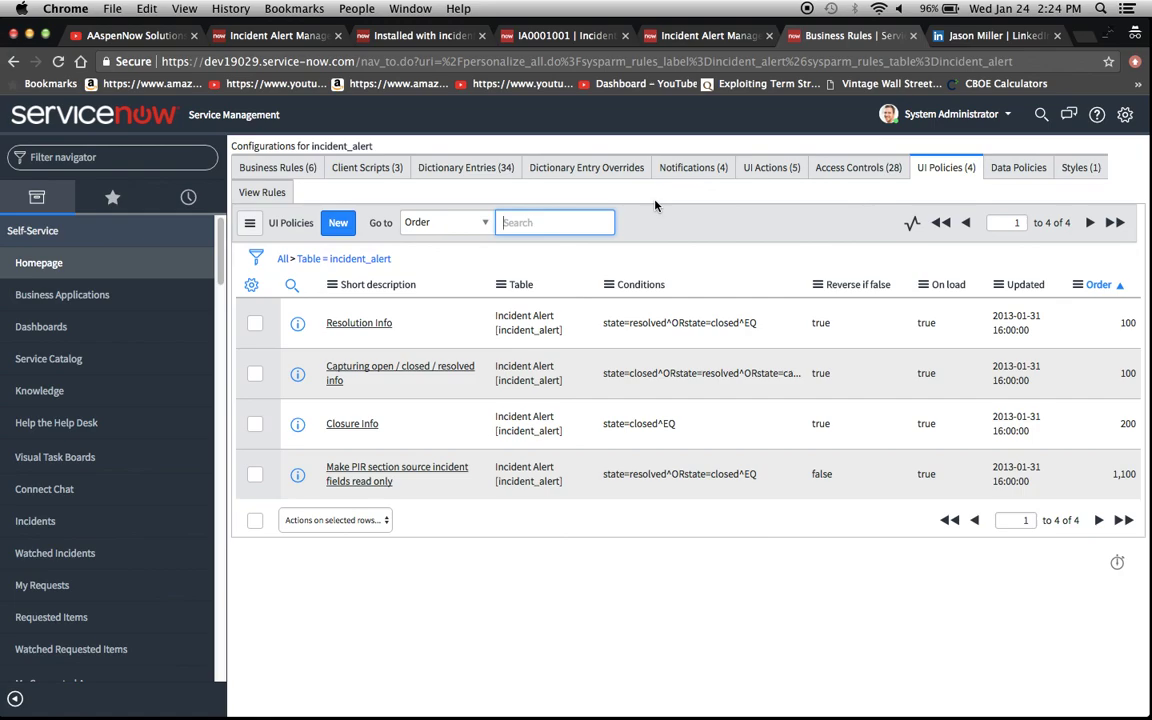
Switch to the open LinkedIn profile page of the AAspenNow Solutions founder
{"action": "left_click", "coordinate": [990, 35]}
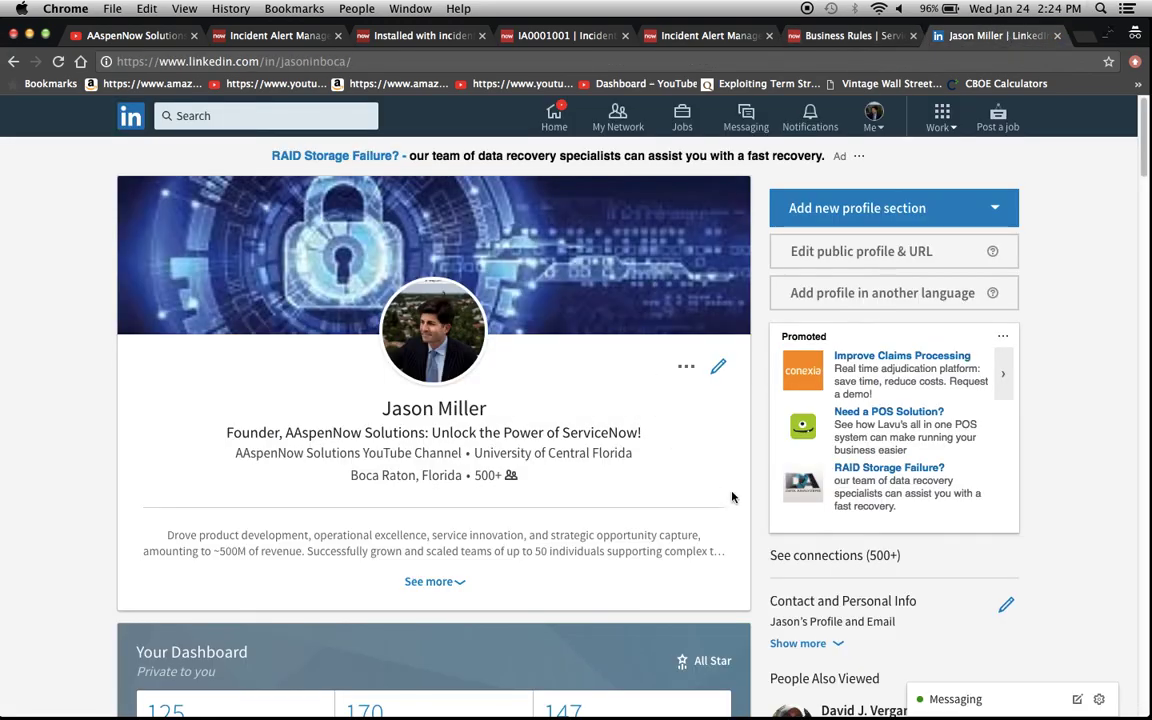